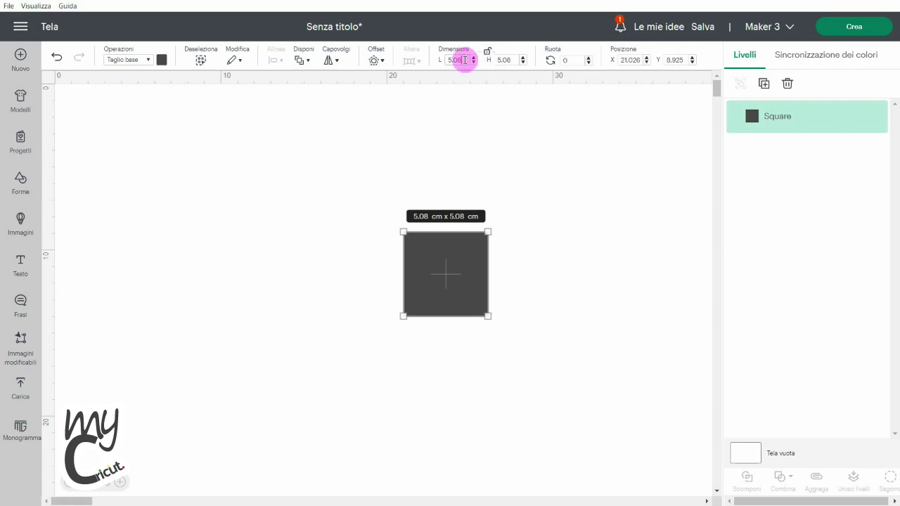
Step: Resize the square to 9.5 cm wide and 21 cm high, and move it up so the whole rectangle fits in view
left_click_drag(464, 60, 425, 67)
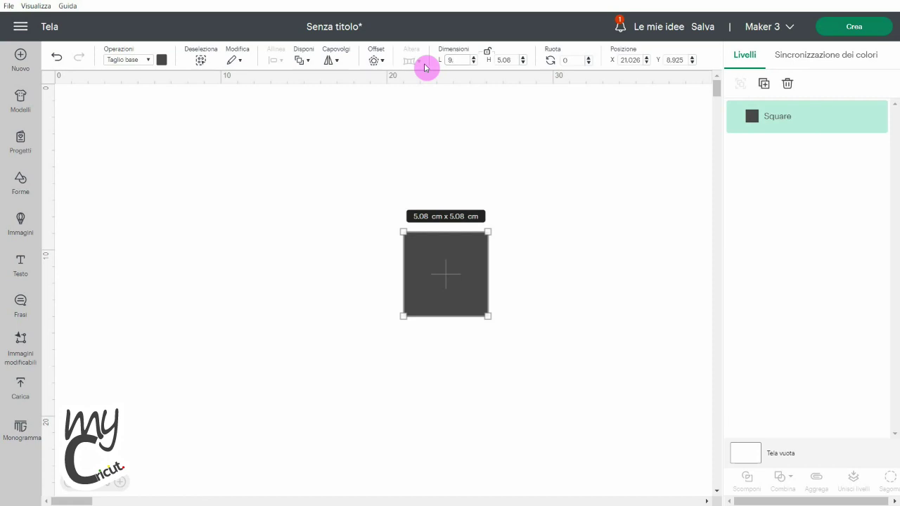
key("Tab")
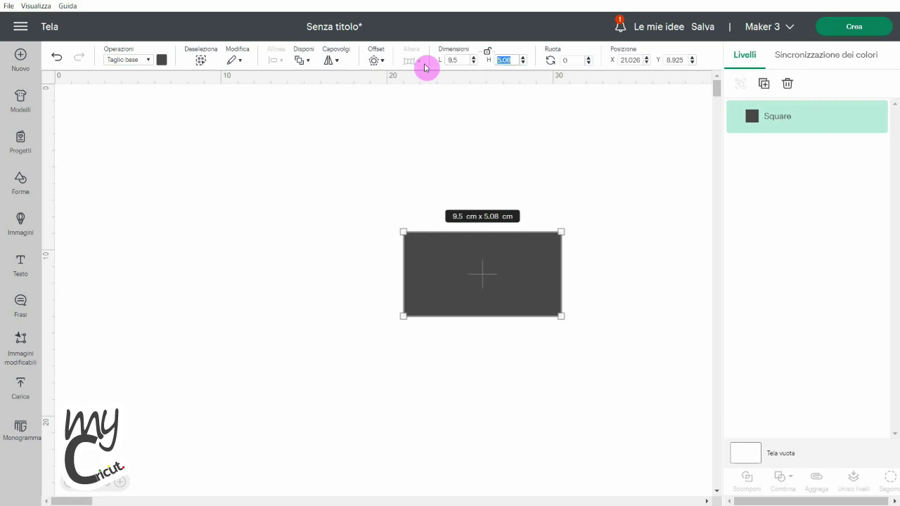
key("Return")
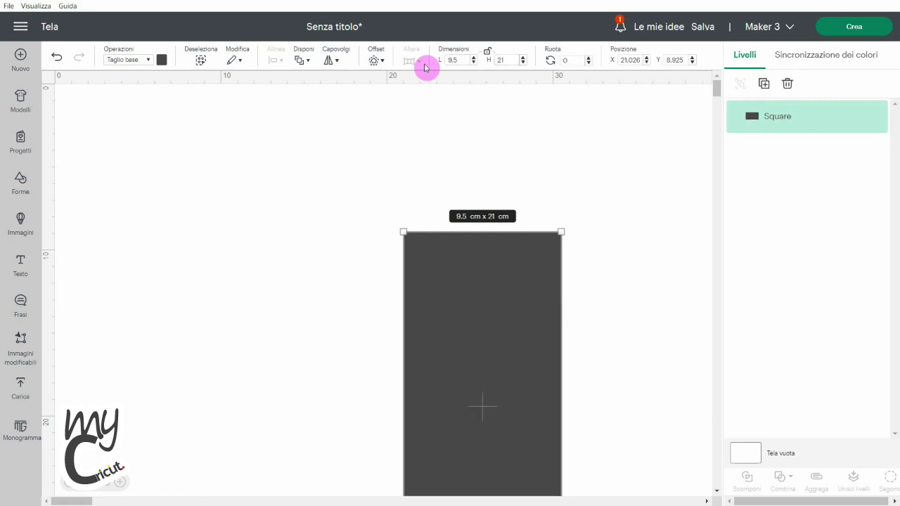
left_click_drag(484, 277, 307, 166)
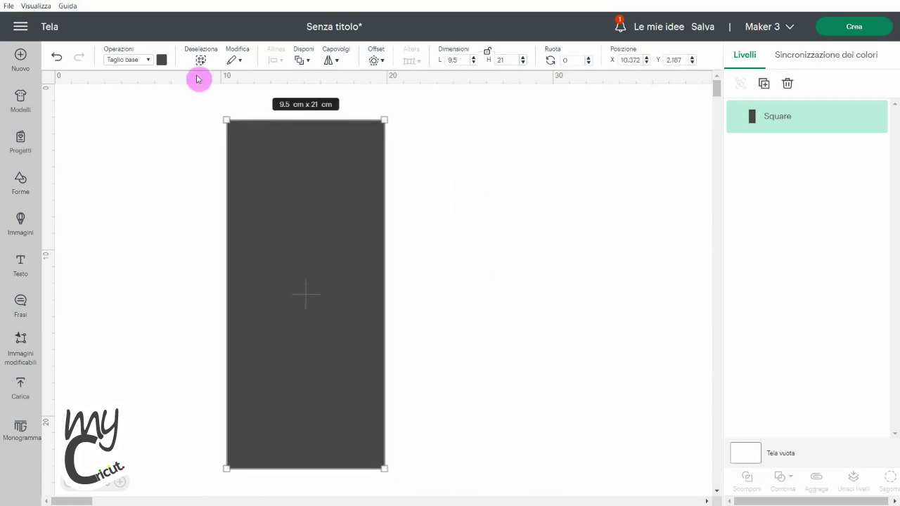
Step: Change the 9.5 × 21 cm rectangle's material colour to white
left_click(162, 60)
left_click(179, 129)
left_click(462, 207)
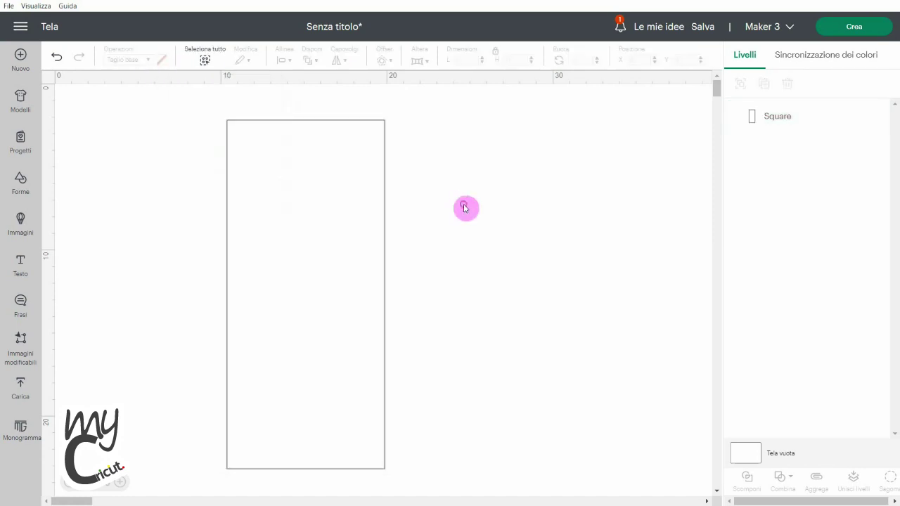
Step: Duplicate the white rectangle and place the copy beside the original
left_click(297, 183)
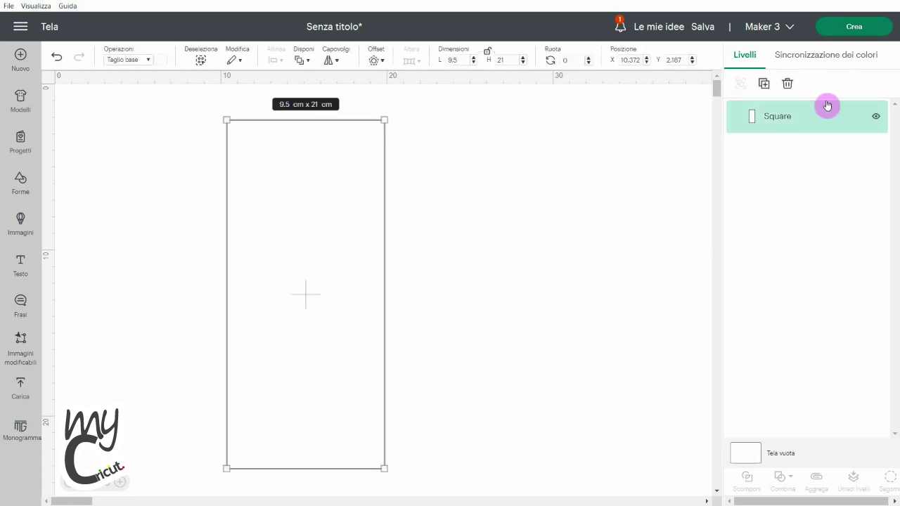
left_click(764, 85)
left_click_drag(176, 186, 531, 192)
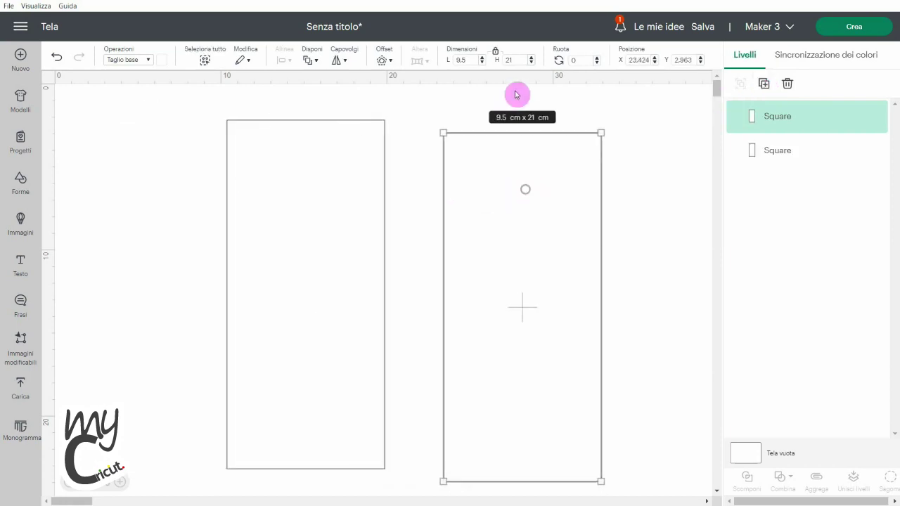
Step: Unlock the copy's proportions, set its height to 8 cm and place it over the lower end of the tall rectangle
left_click(497, 53)
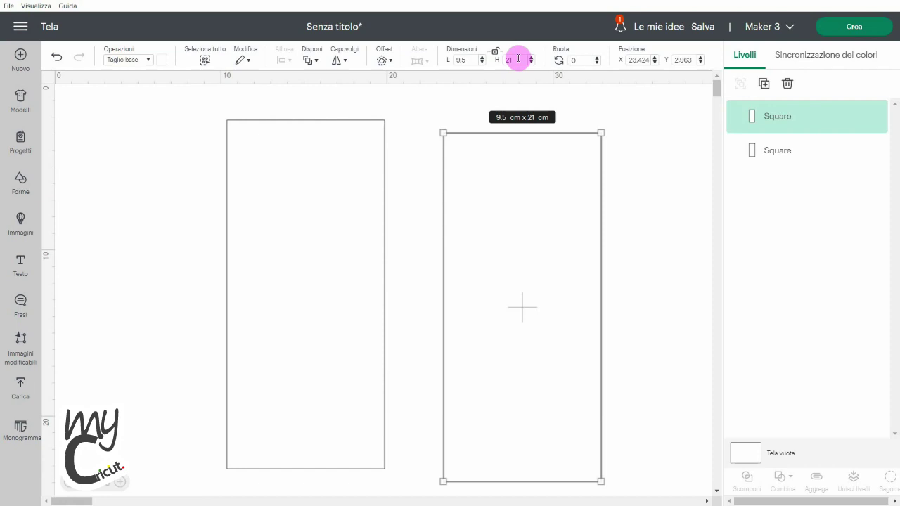
double_click(516, 60)
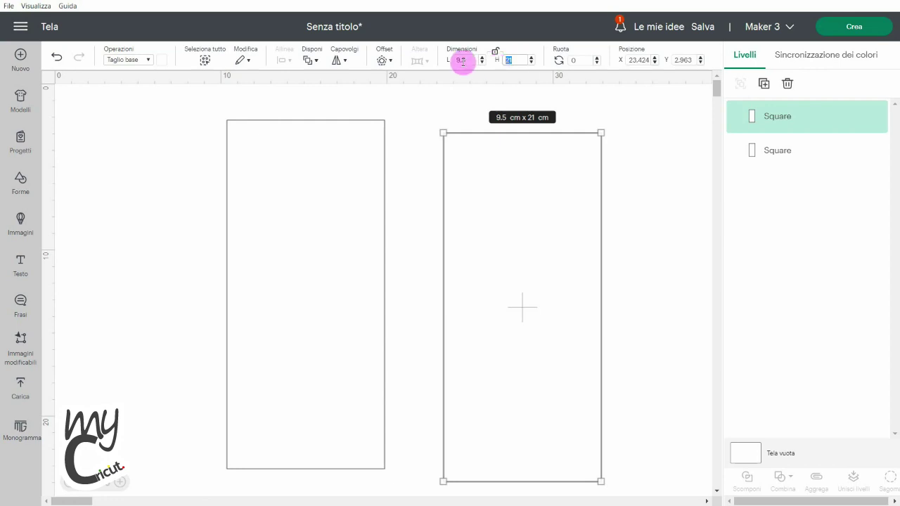
key("Return")
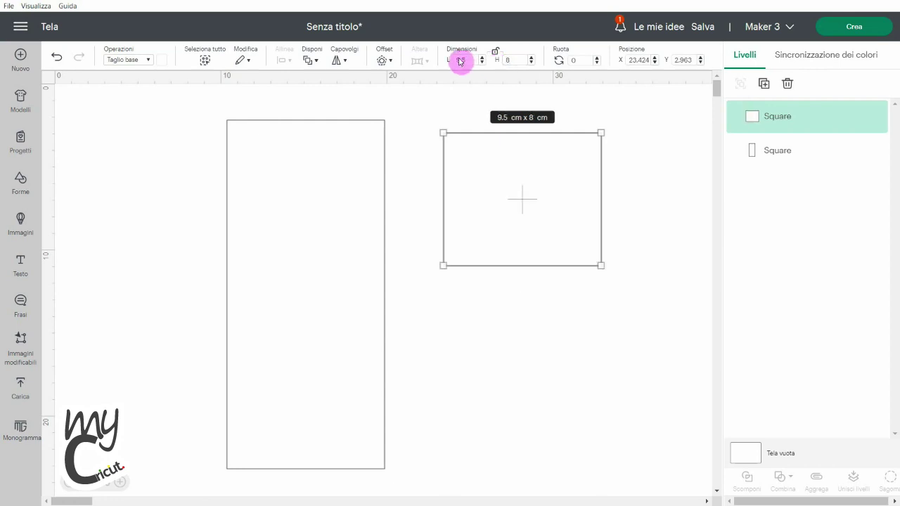
left_click_drag(521, 218, 324, 394)
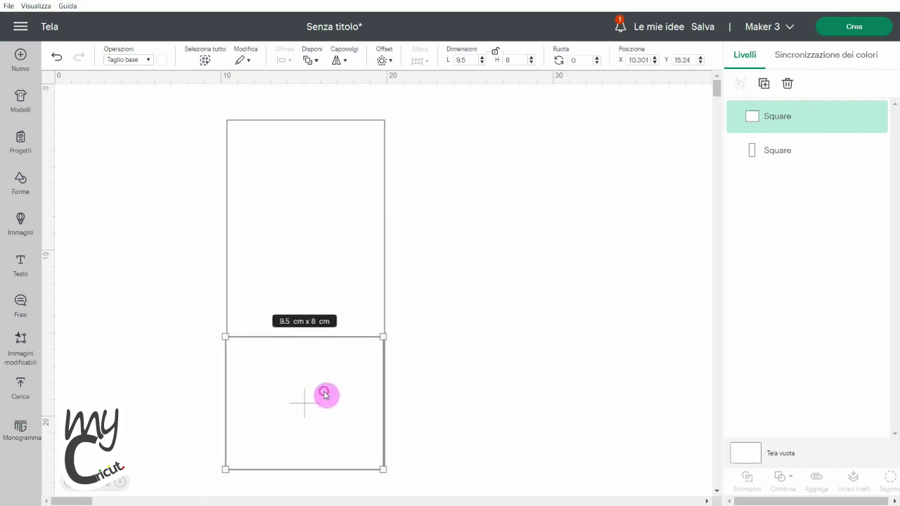
Step: Duplicate the 8 cm high panel, place the copy directly above it and set the copy's height to 7 cm
left_click(760, 84)
left_click_drag(236, 201, 334, 256)
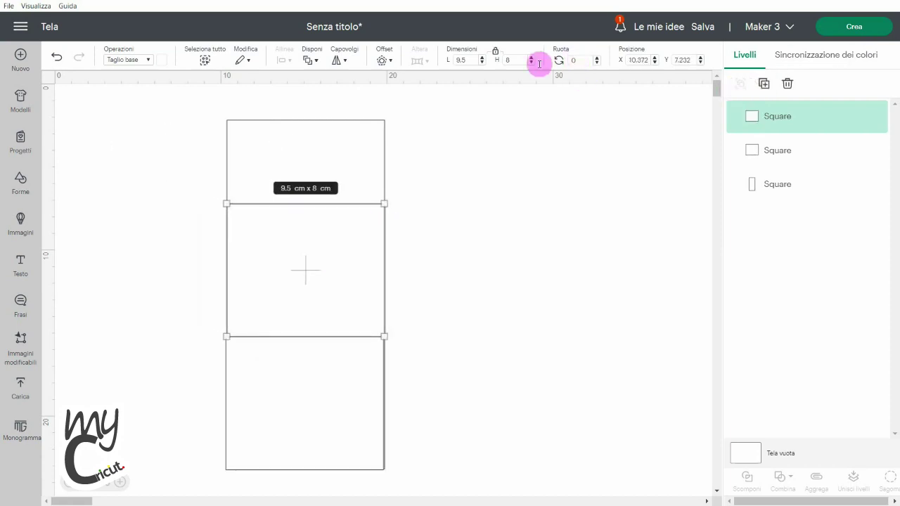
double_click(513, 60)
type("7")
key("Return")
Step: Move the 7 cm panel down against the 8 cm panel and align the lower panel with the tall rectangle's edges
left_click(536, 268)
left_click(316, 264)
left_click_drag(316, 263, 316, 281)
left_click(454, 304)
left_click(381, 373)
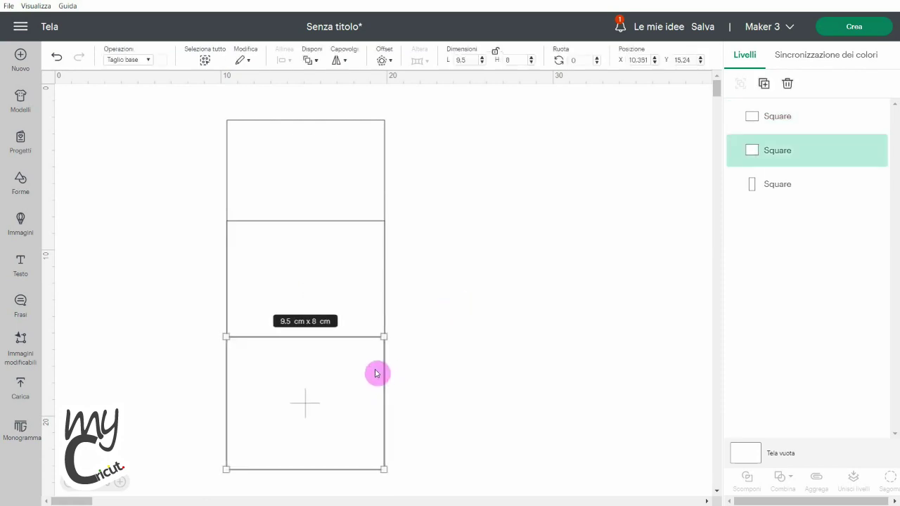
left_click(440, 339)
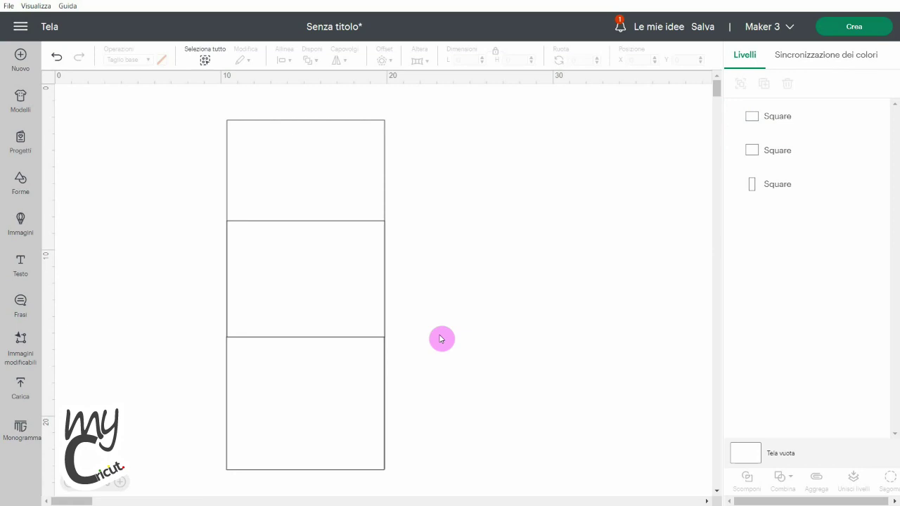
Step: Search the image library for "princess birthday" and add the multicoloured Birthday Princess lettering with stars to the canvas
left_click(16, 222)
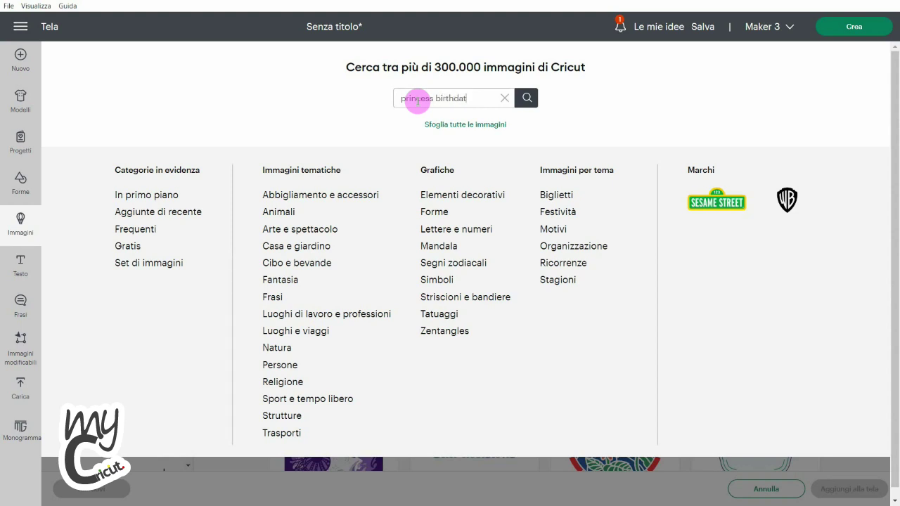
key("Return")
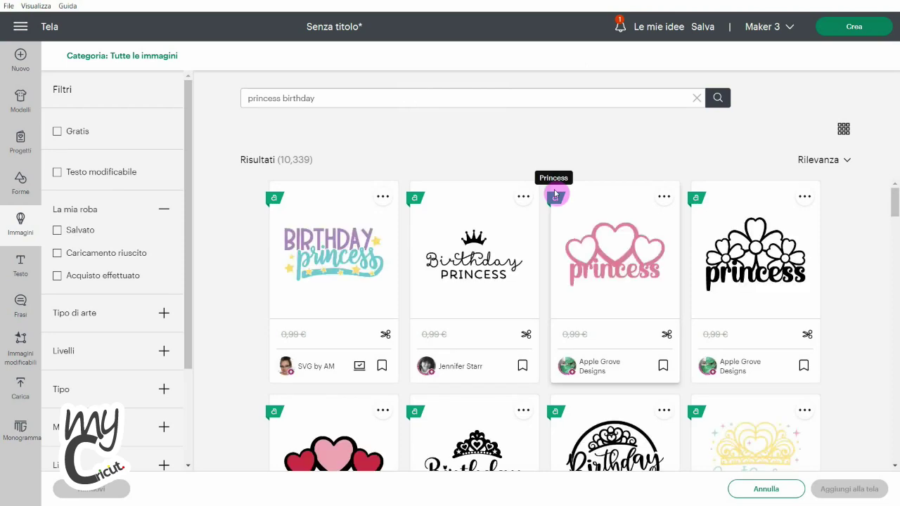
left_click(315, 246)
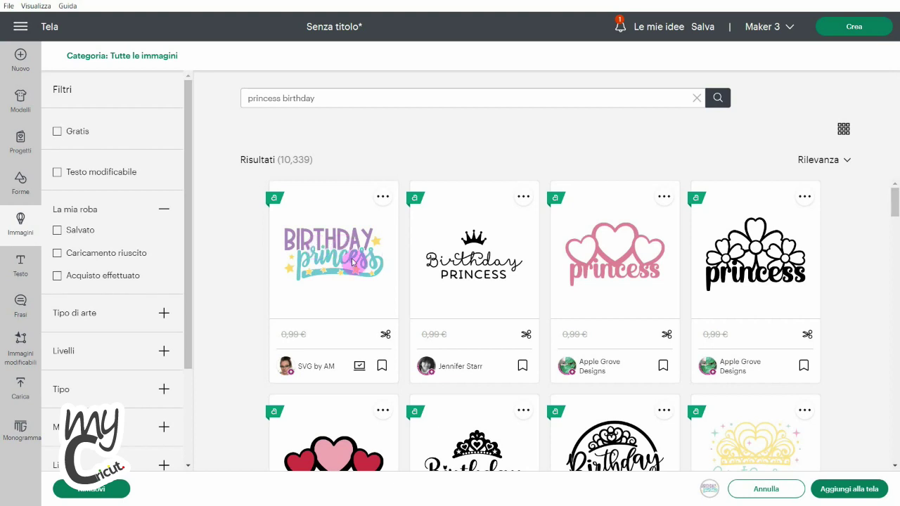
left_click(868, 488)
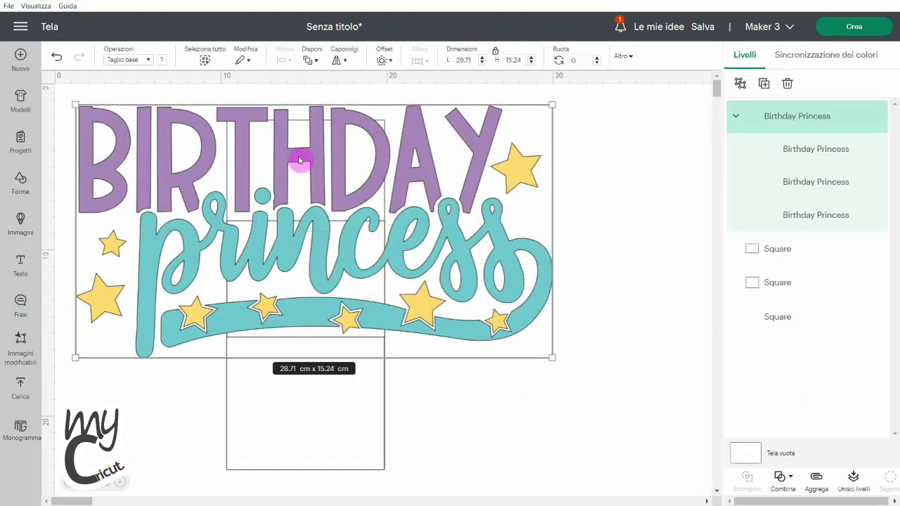
Step: Scale the Birthday Princess design down to about 18.48 × 9.81 cm and move it further right across the panels
left_click_drag(550, 105, 295, 155)
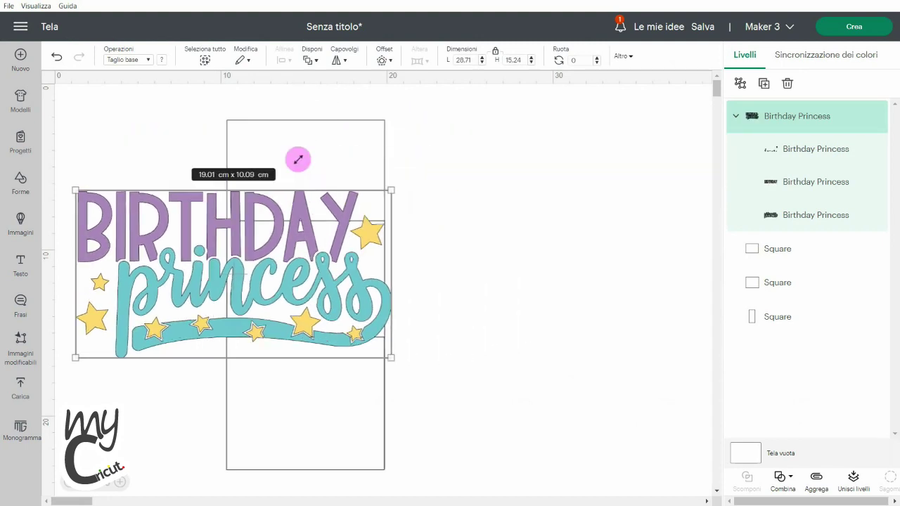
left_click_drag(211, 232, 391, 233)
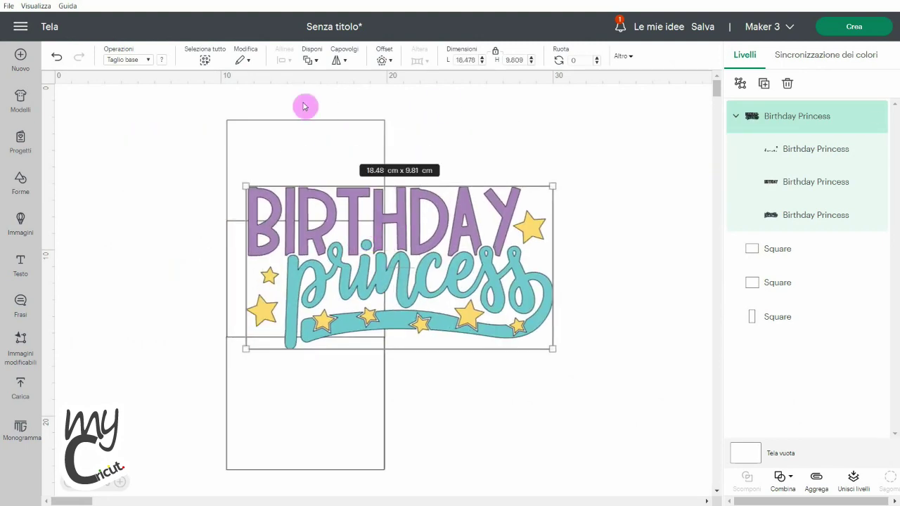
Step: Recolour the design's BIRTHDAY lettering layer to the custom light pink #f9c4df
left_click(782, 220)
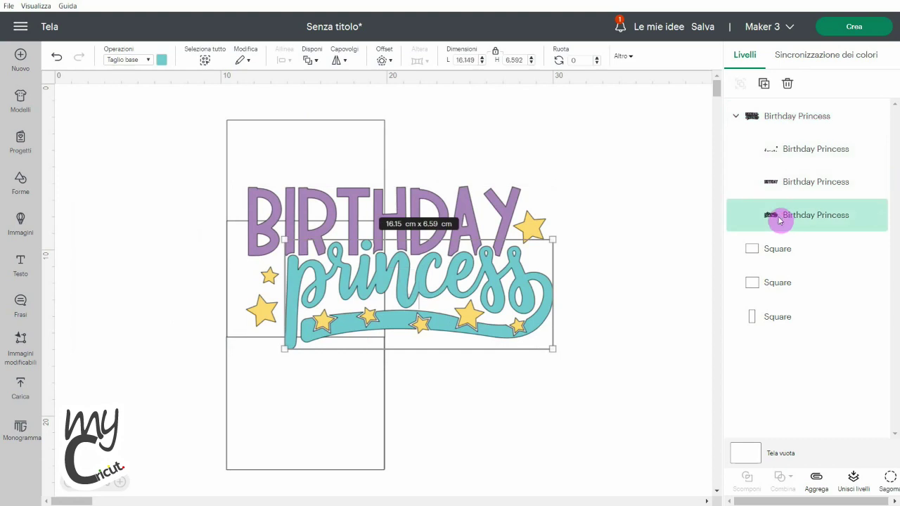
left_click(783, 185)
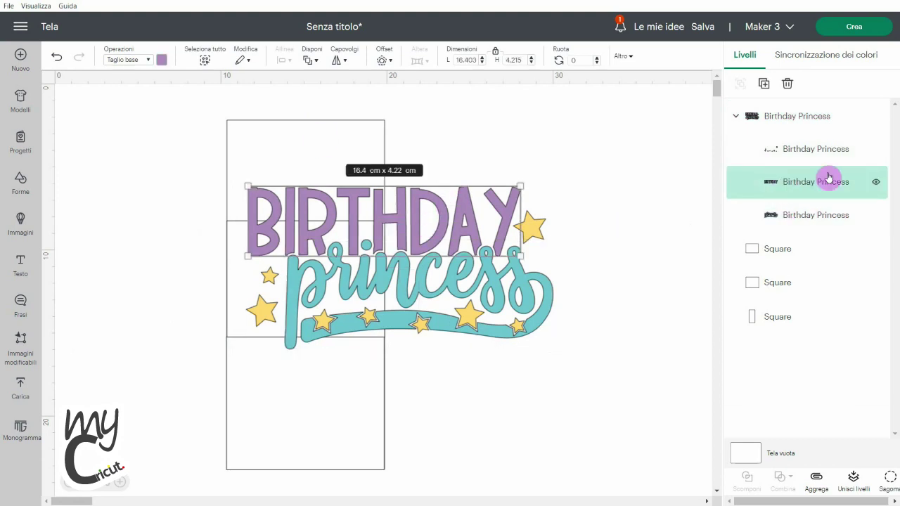
left_click(160, 67)
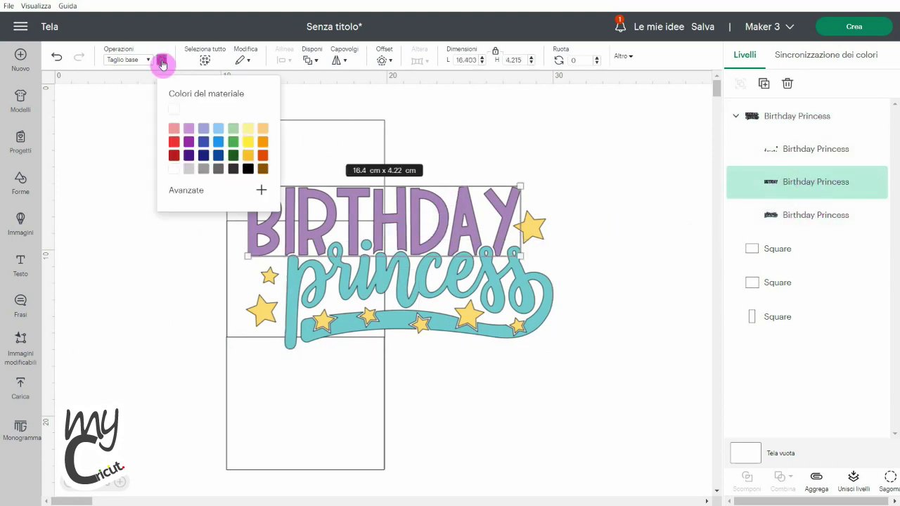
left_click(174, 129)
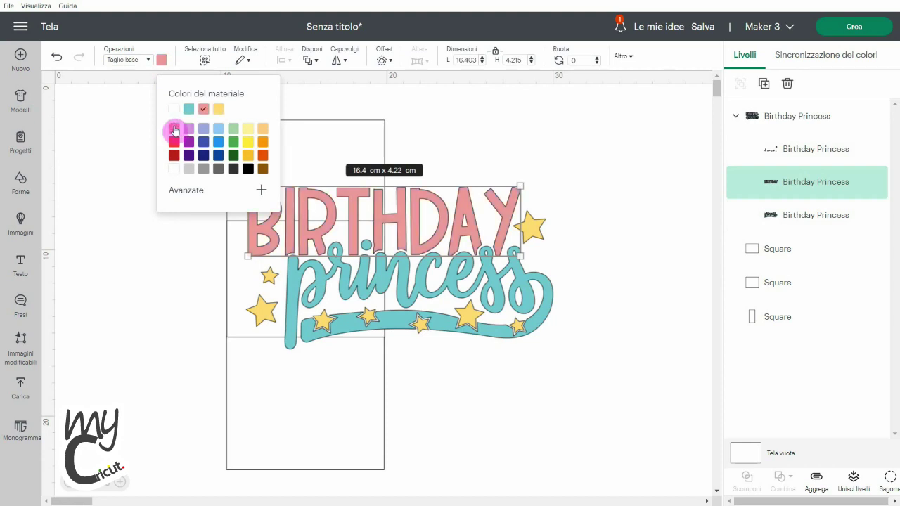
left_click(215, 193)
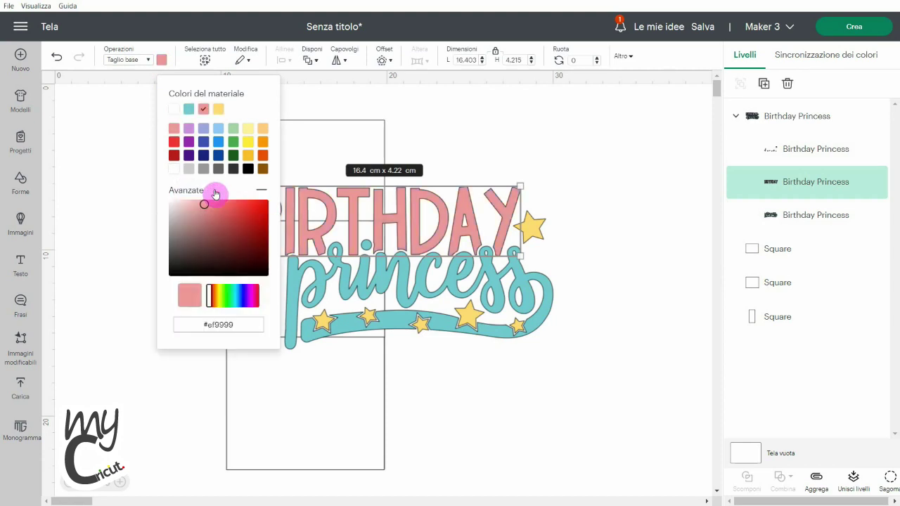
left_click_drag(215, 294, 252, 294)
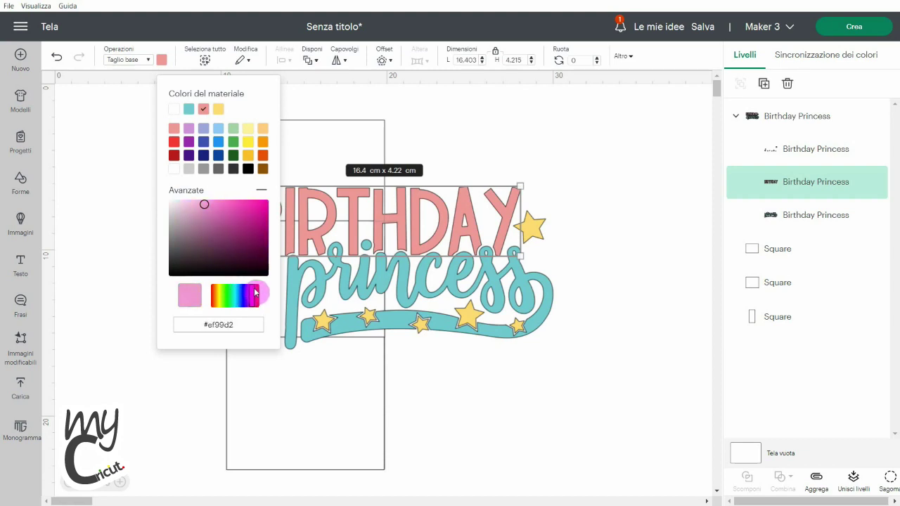
left_click_drag(203, 205, 191, 203)
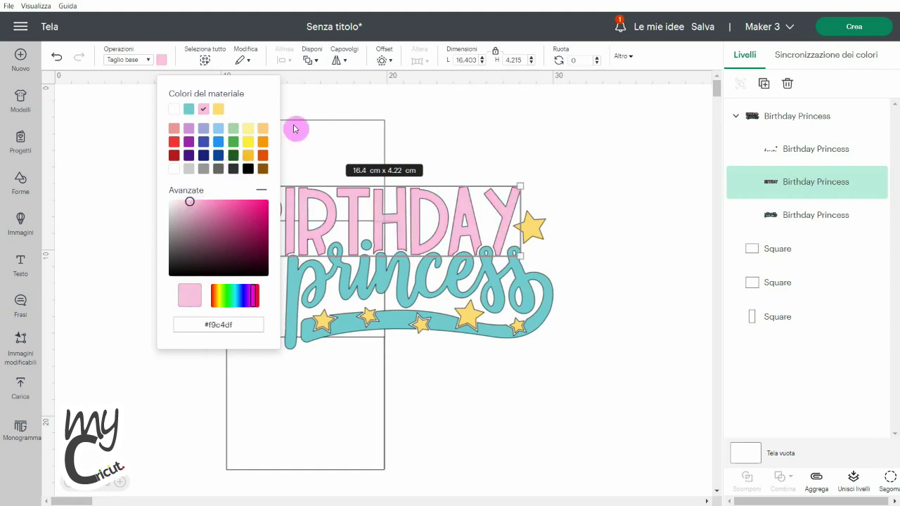
left_click(461, 127)
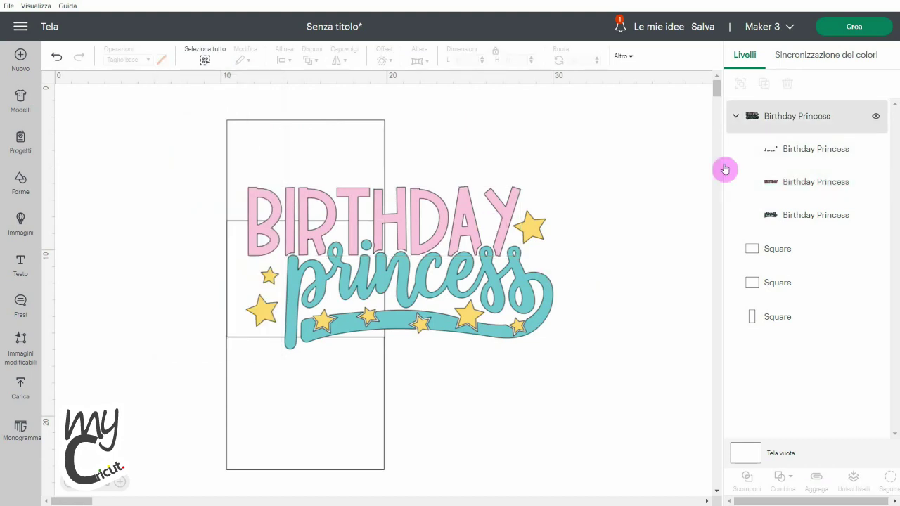
Step: Create a 0.05 cm offset around the whole Birthday Princess design, with rounded corners and merged offsets
left_click(762, 120)
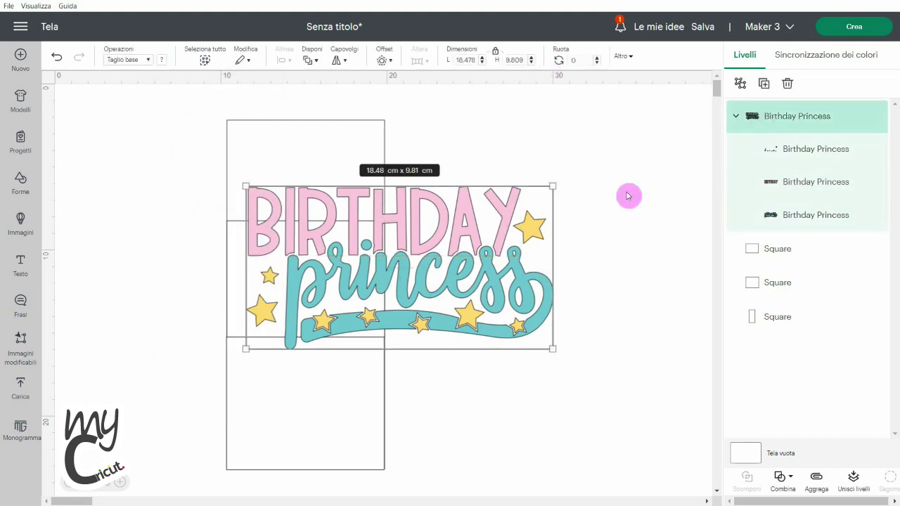
left_click(382, 62)
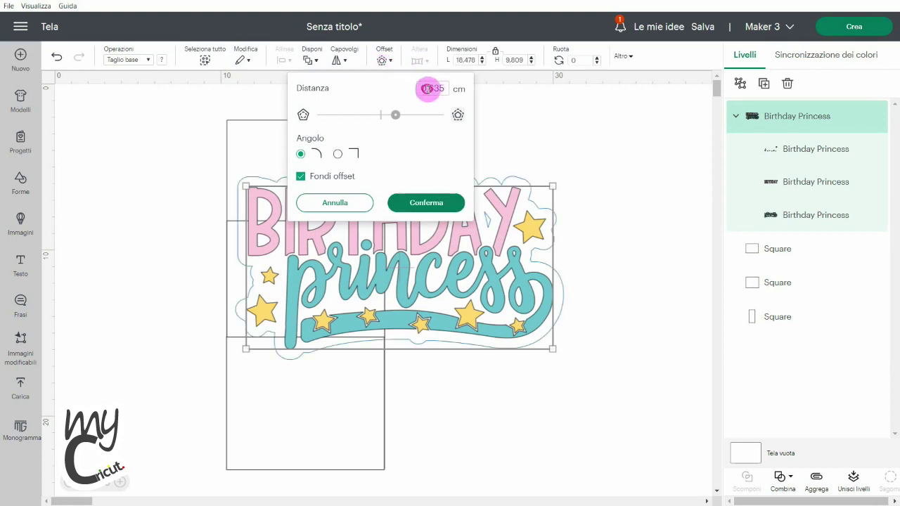
left_click_drag(426, 88, 472, 94)
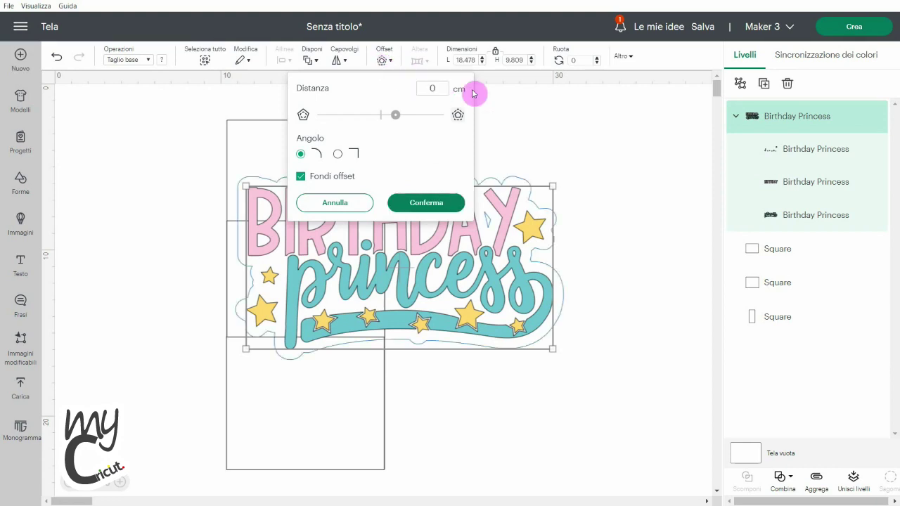
key("Return")
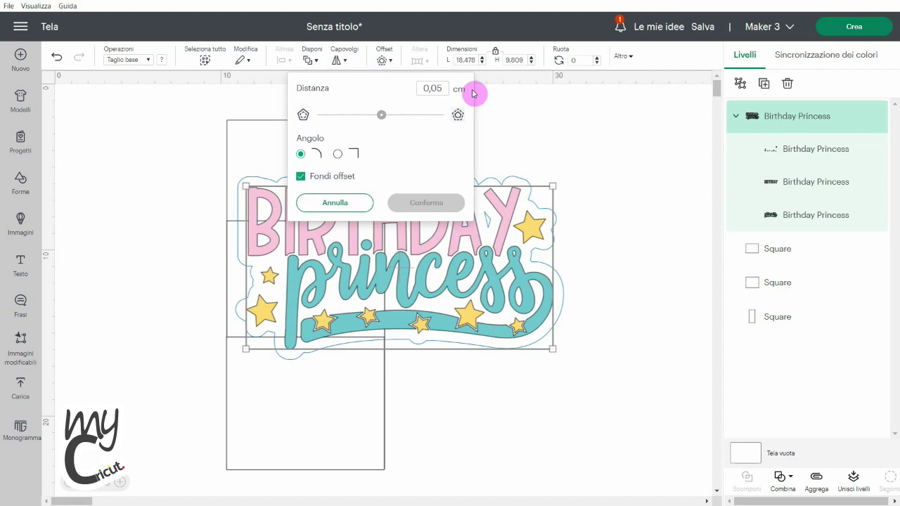
left_click(412, 202)
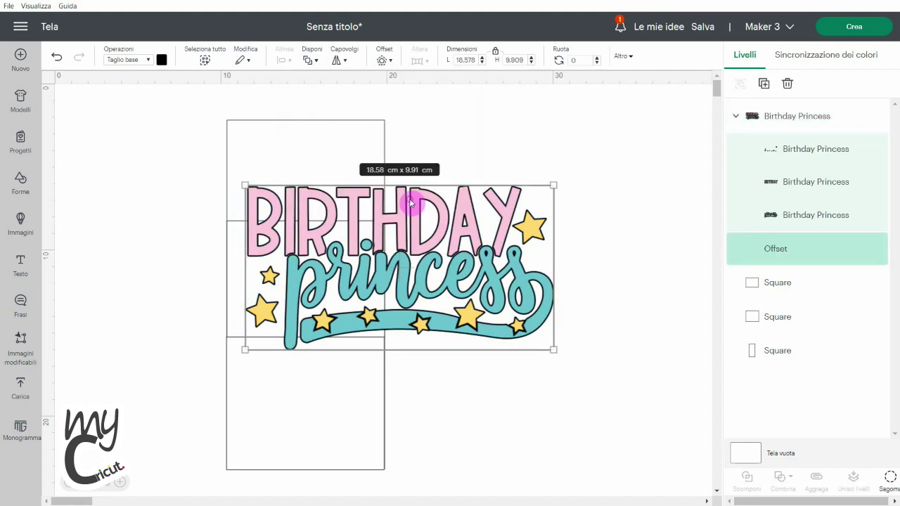
Step: Group the Birthday Princess design together with its offset layer
left_click(793, 118)
left_click(786, 246, "shift")
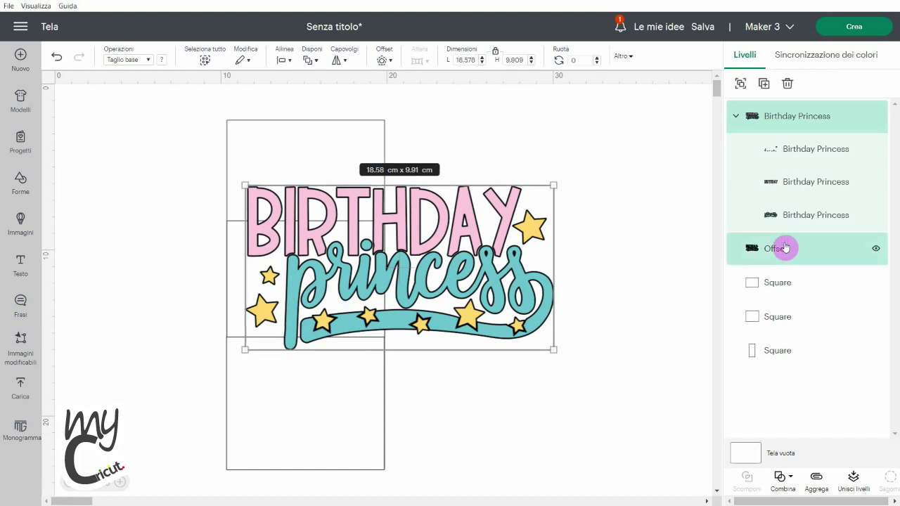
left_click(754, 116)
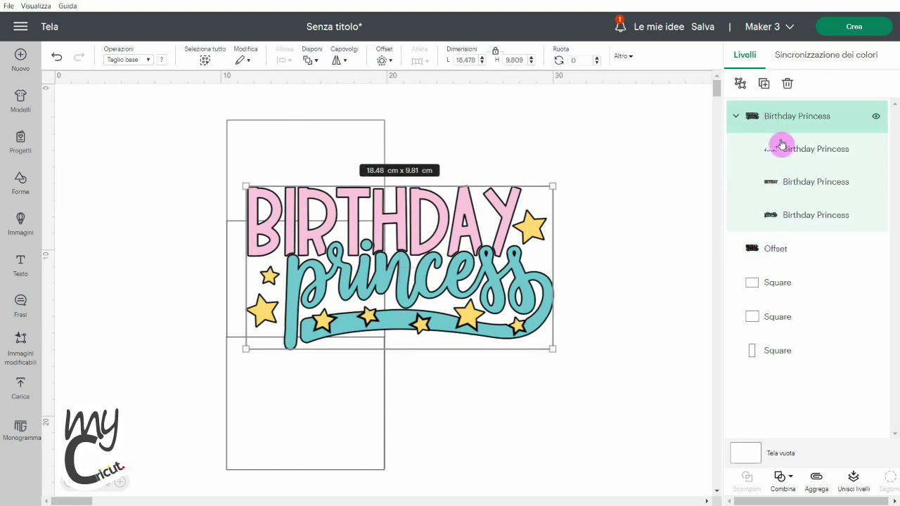
left_click(736, 116)
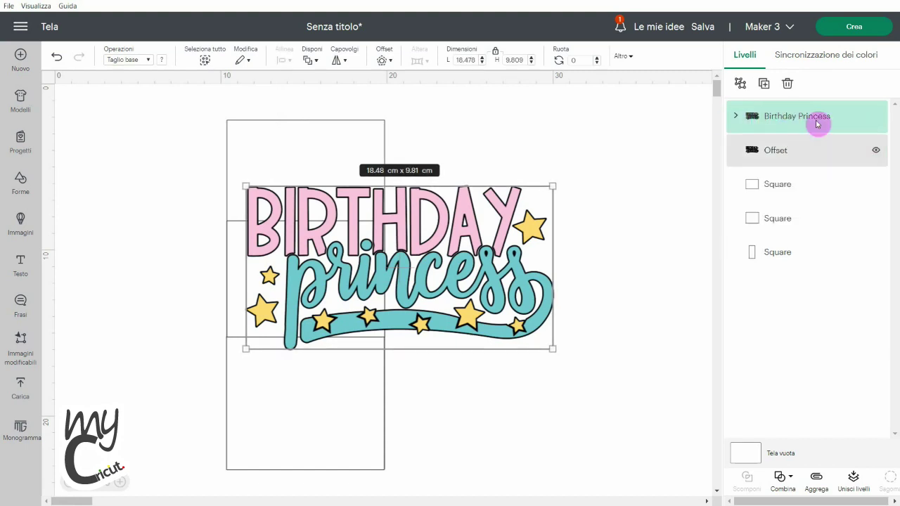
left_click(781, 151, "shift")
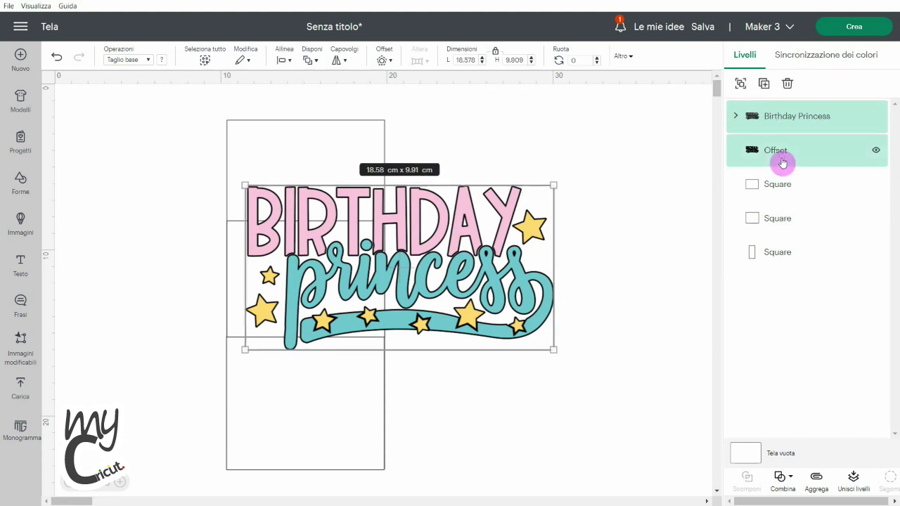
left_click(740, 84)
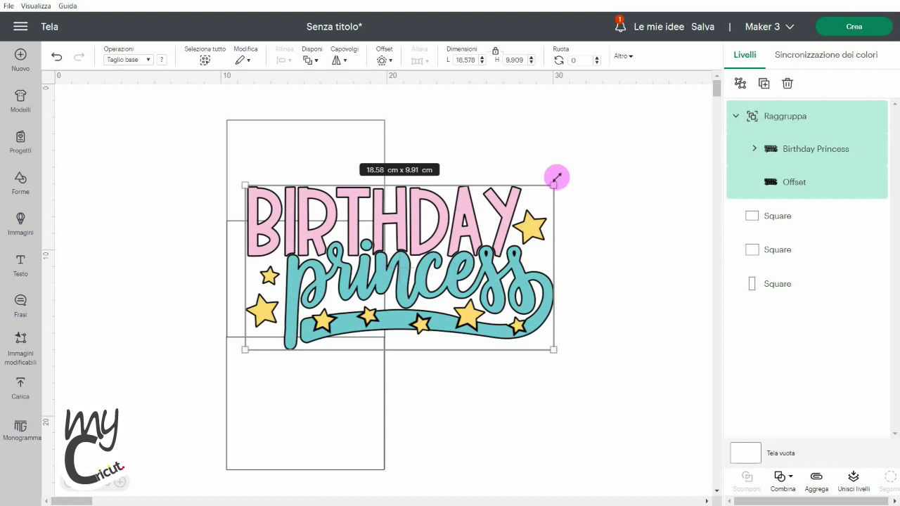
Step: Rotate the grouped Birthday Princess design 90° and scale it down to about 5.65 × 3.01 cm
left_click_drag(556, 177, 408, 257)
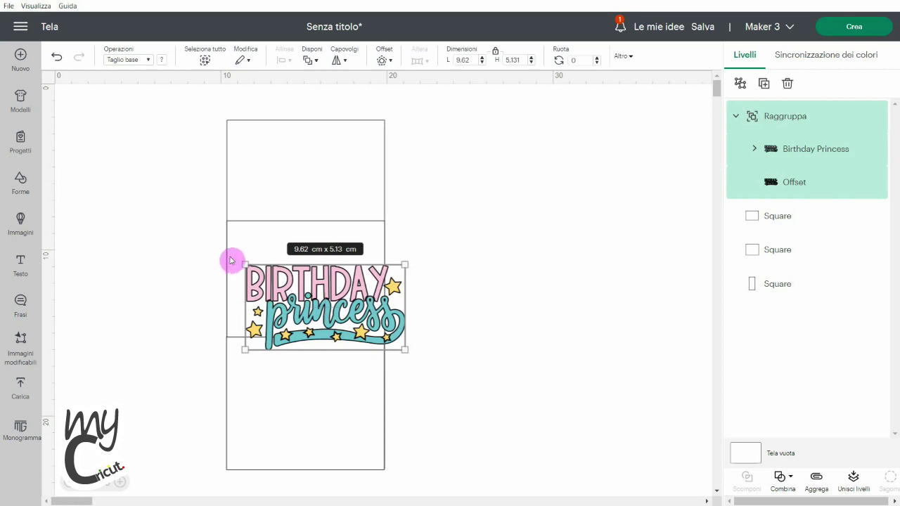
left_click_drag(231, 255, 355, 247)
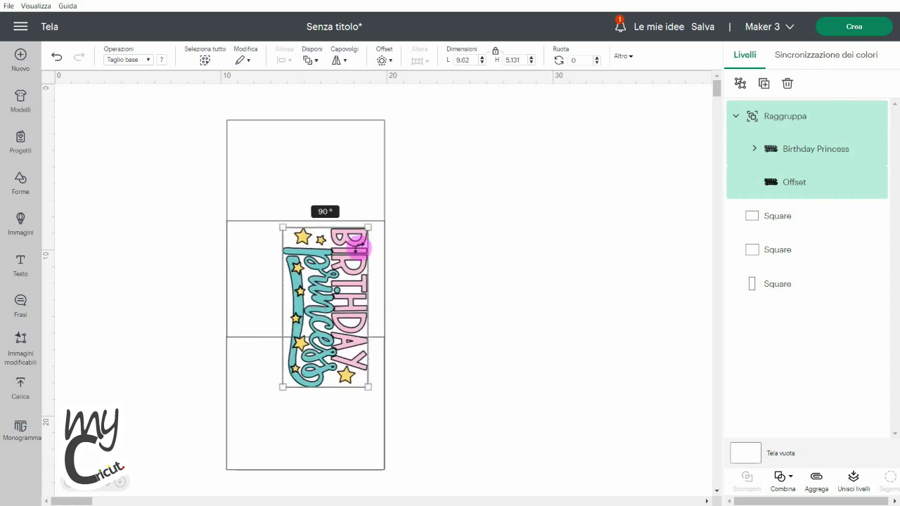
left_click_drag(358, 246, 356, 246)
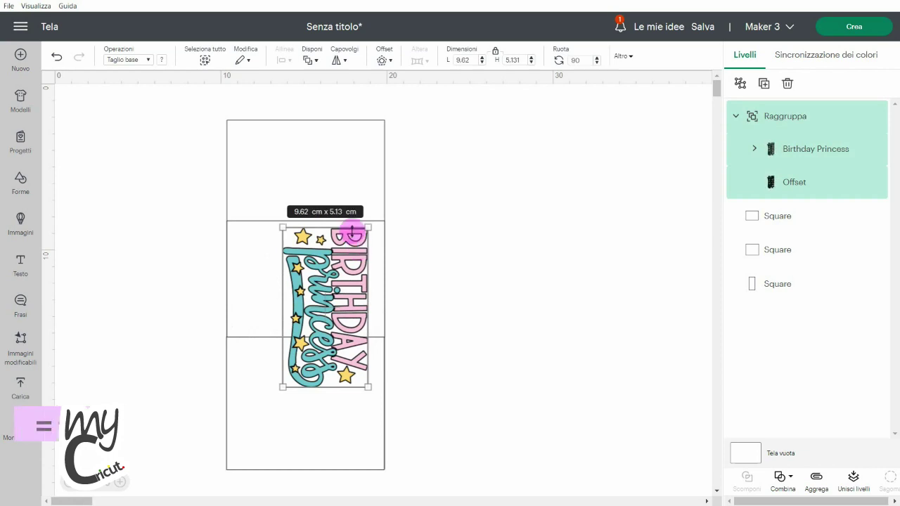
left_click_drag(365, 386, 315, 279)
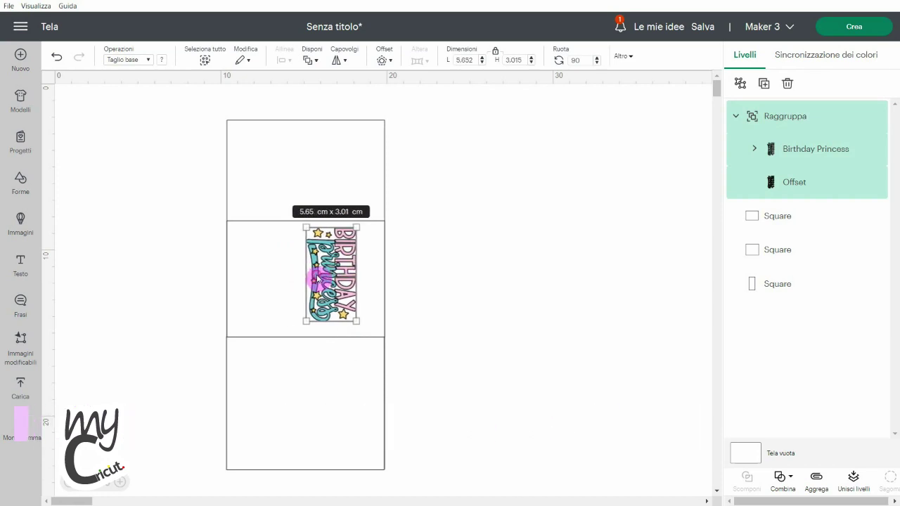
Step: Adjust the rotated design's position so it sits vertically centred in the middle panel
left_click(120, 482)
left_click(122, 483)
left_click(121, 483)
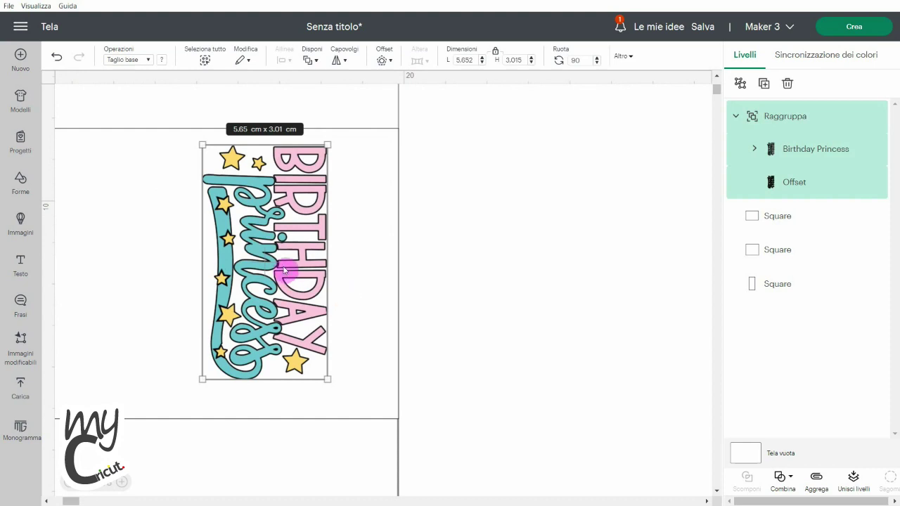
left_click_drag(283, 267, 285, 273)
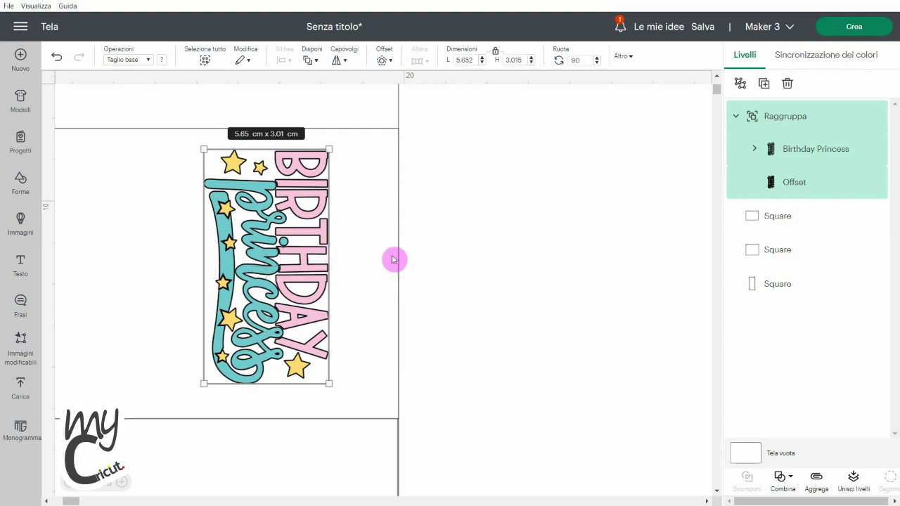
Step: Add a square with unlocked proportions, about 1.71 × 4.84 cm, as a spacer between the BIRTHDAY lettering and the middle panel's right edge
left_click(23, 192)
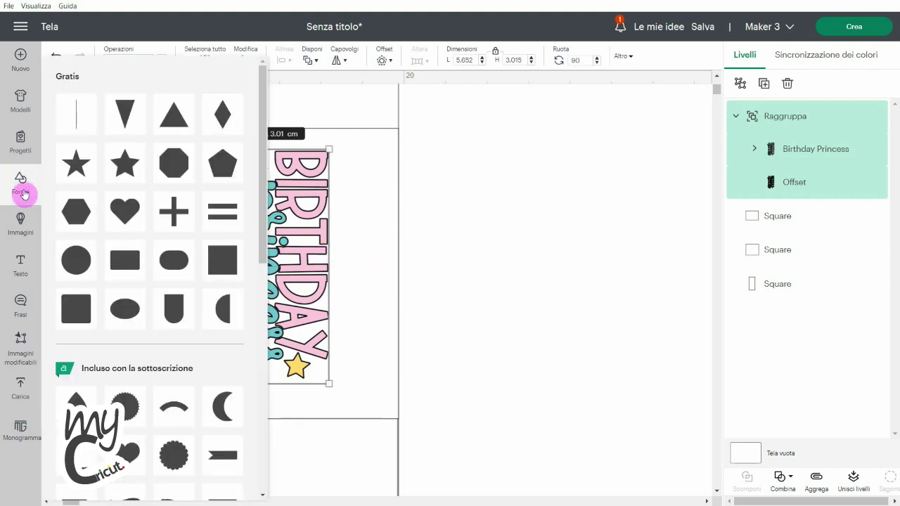
left_click(219, 259)
left_click_drag(221, 246, 358, 265)
left_click(495, 56)
left_click_drag(540, 379, 402, 370)
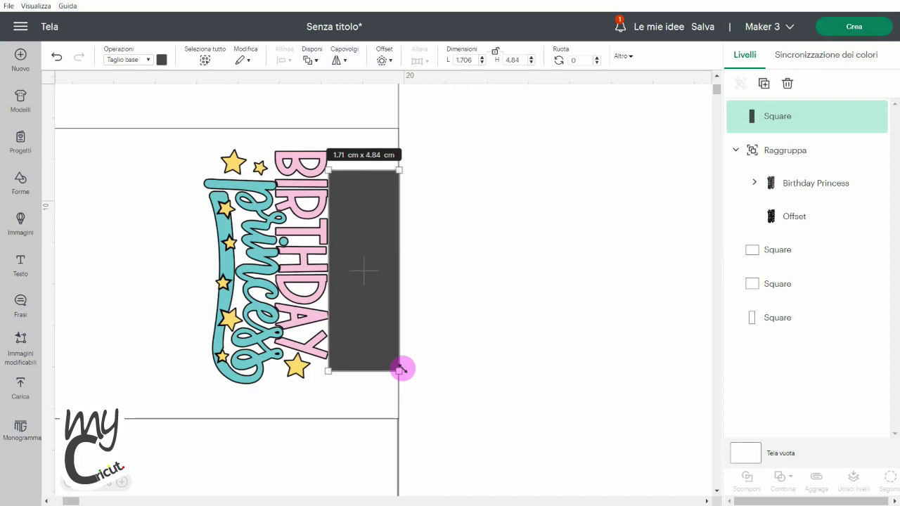
Step: Nudge the design against the dark spacer square and delete the spacer
left_click(298, 316)
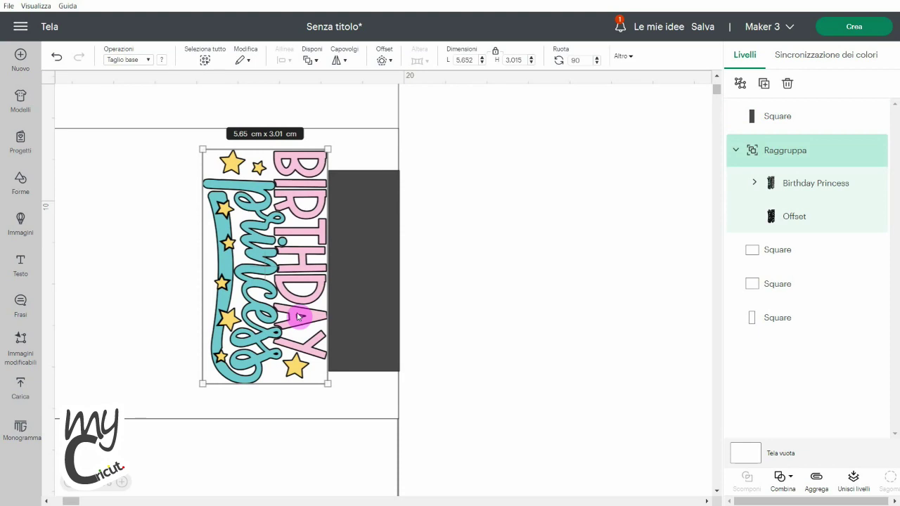
left_click(383, 247)
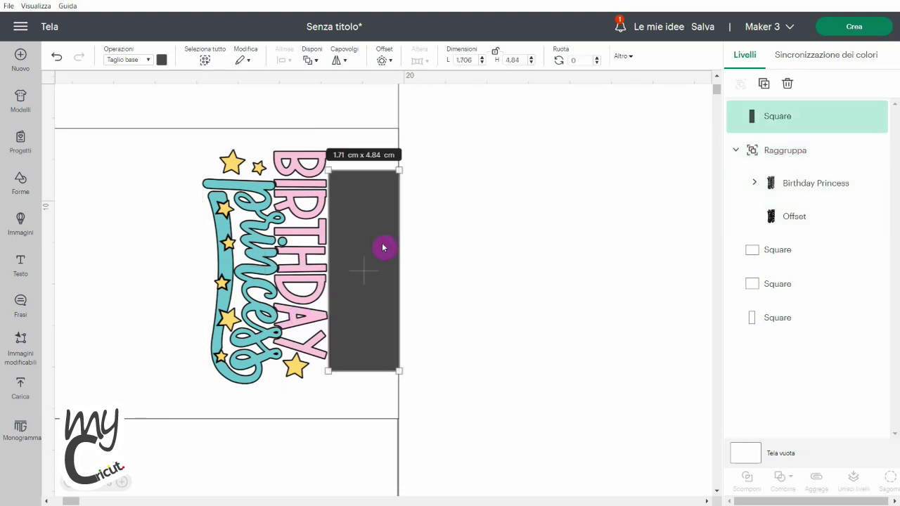
key("Delete")
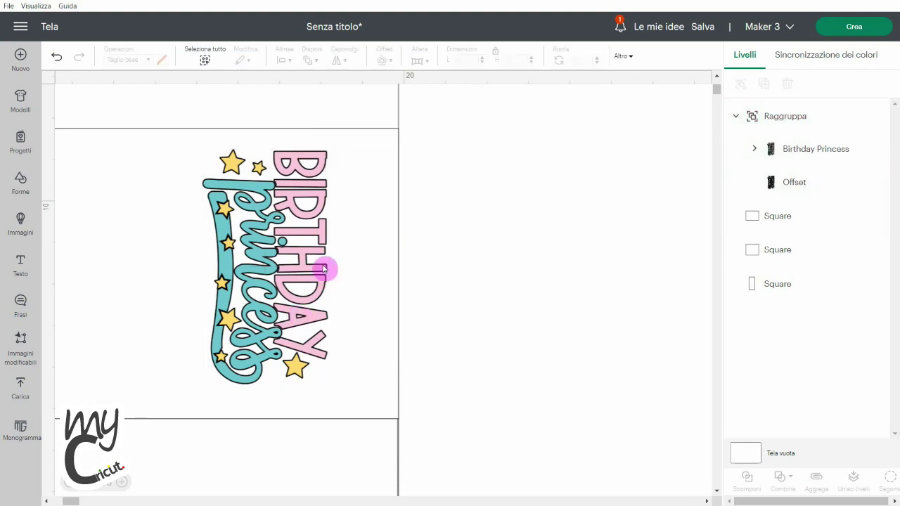
Step: Scale the grouped design down to about 5.47 × 2.92 cm and recentre it vertically in the middle panel
left_click(314, 271)
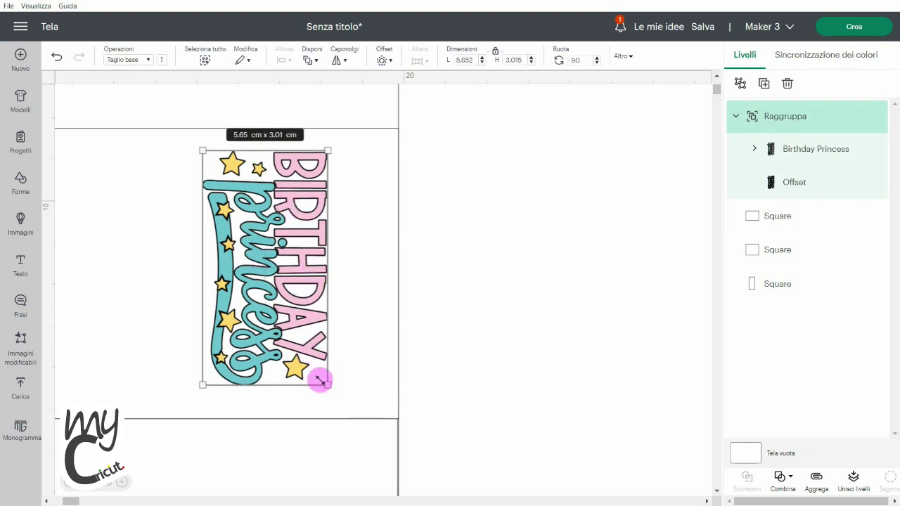
left_click_drag(322, 381, 312, 372)
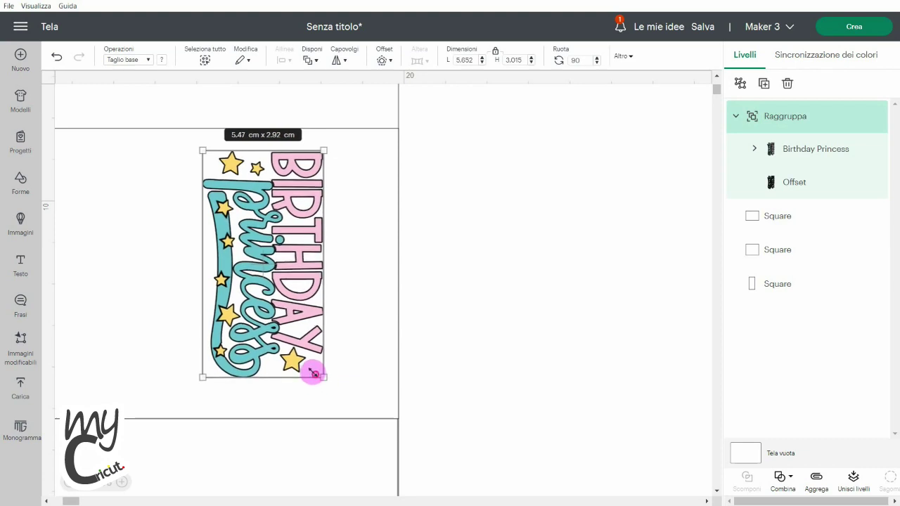
left_click_drag(288, 288, 287, 294)
left_click(68, 482)
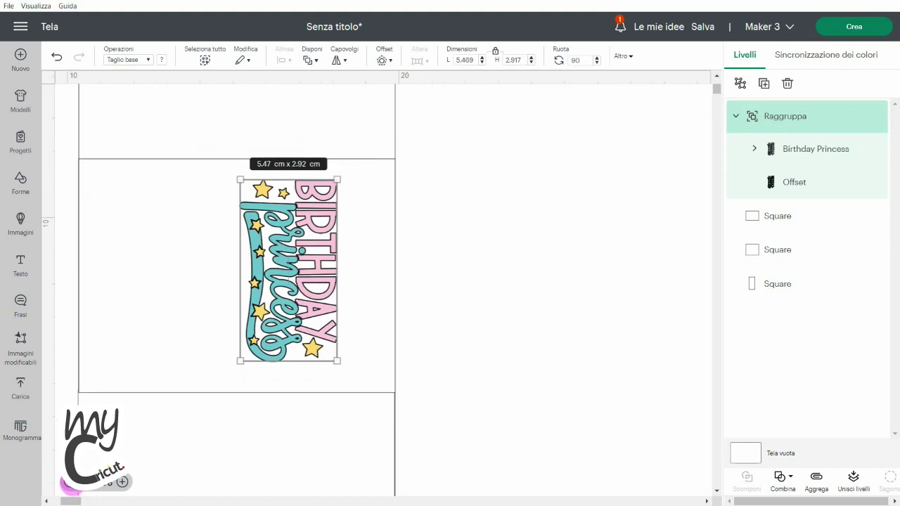
left_click(69, 482)
left_click(69, 482)
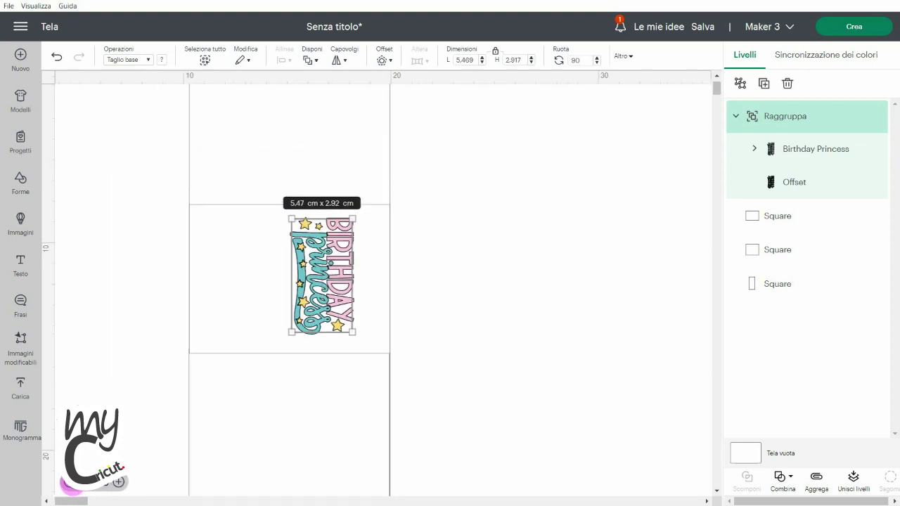
left_click(512, 302)
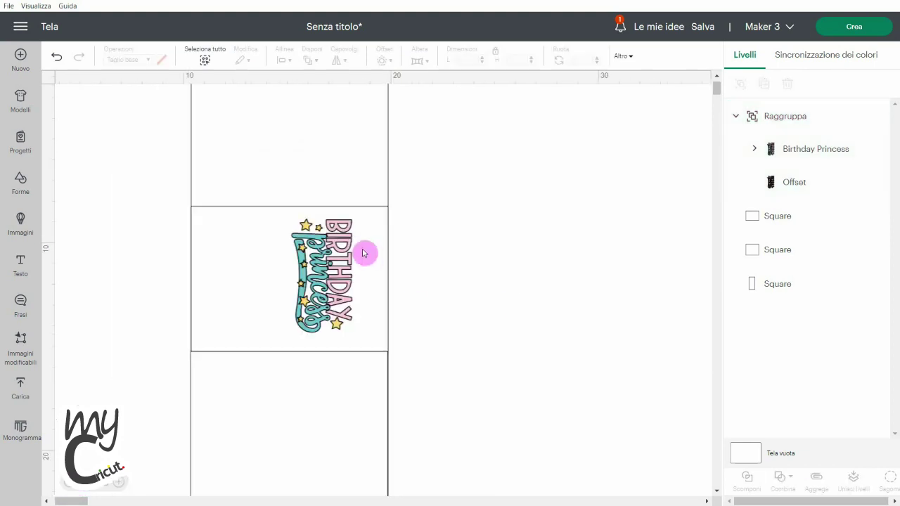
left_click(337, 275)
left_click_drag(337, 275, 337, 276)
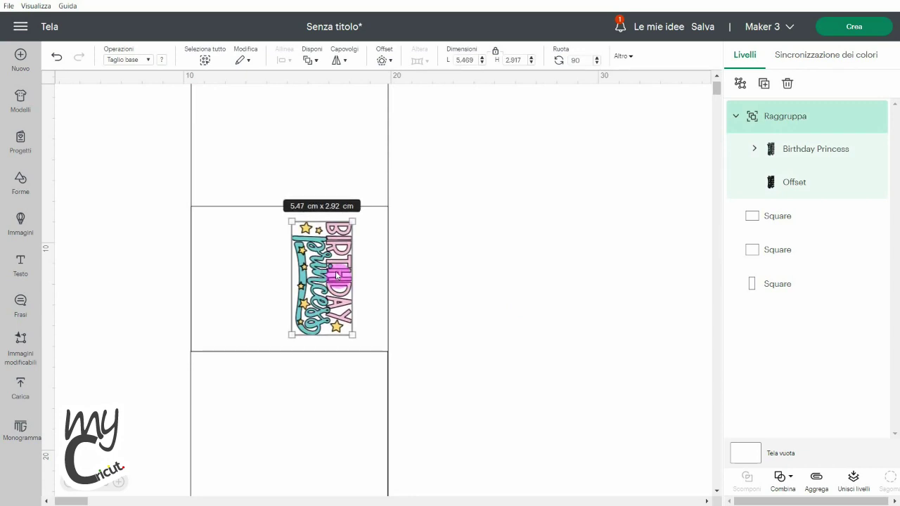
left_click(593, 297)
Step: Hide the two smaller panel squares, leaving the tall base square and the design shown
scroll(592, 297, "up", 2)
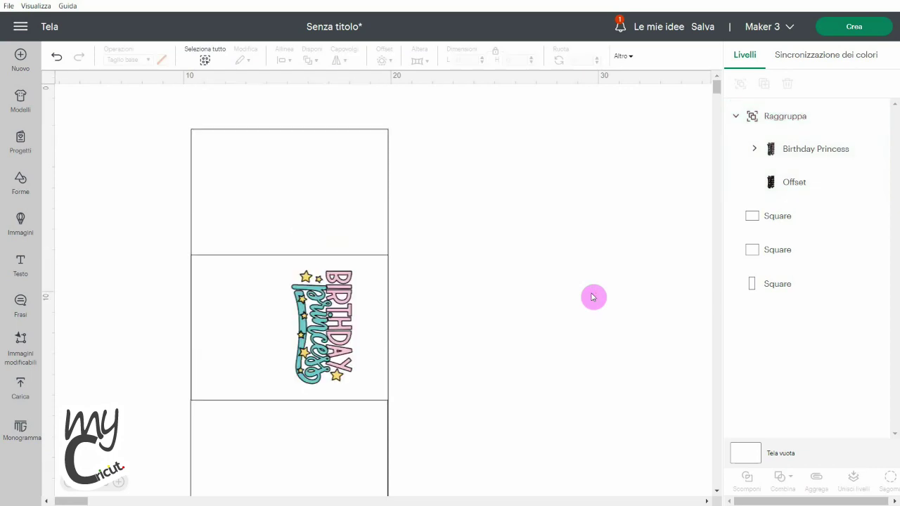
scroll(593, 297, "down", 2)
scroll(593, 297, "up", 2)
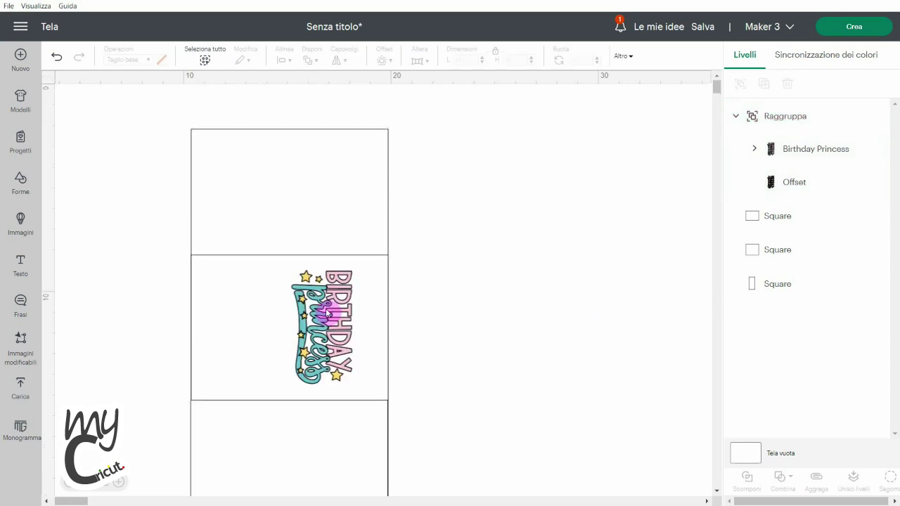
left_click(264, 314)
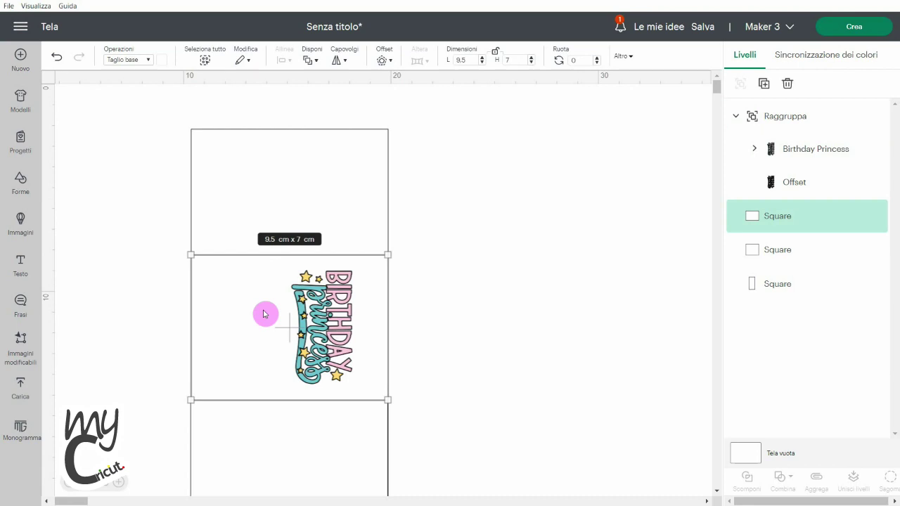
left_click(876, 216)
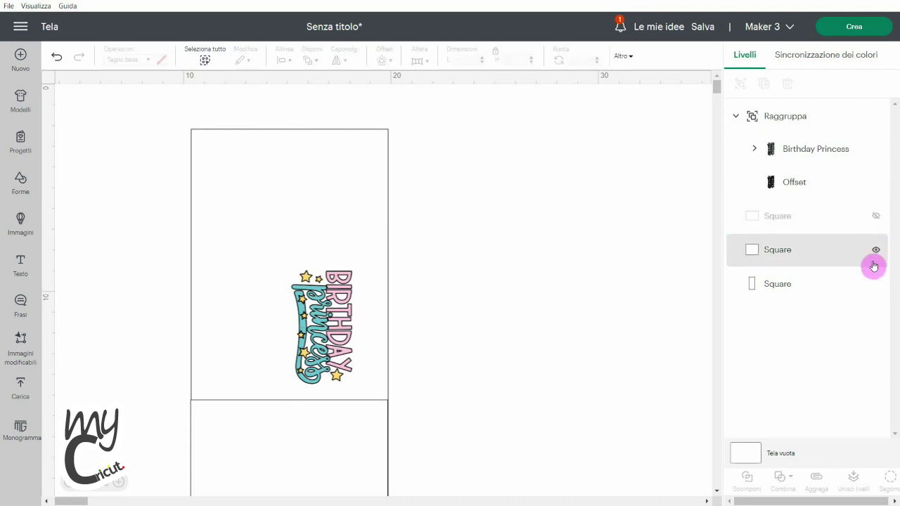
left_click(876, 251)
Step: Set the 9.5 × 21 cm base square to Print Then Cut (Stampa prima del taglio) with a pattern (Motivo) as its print type
left_click(316, 195)
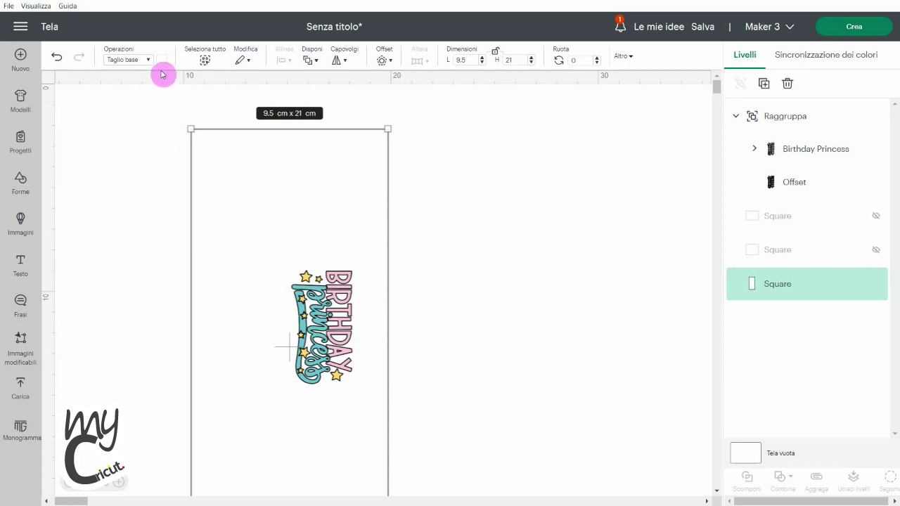
left_click(130, 62)
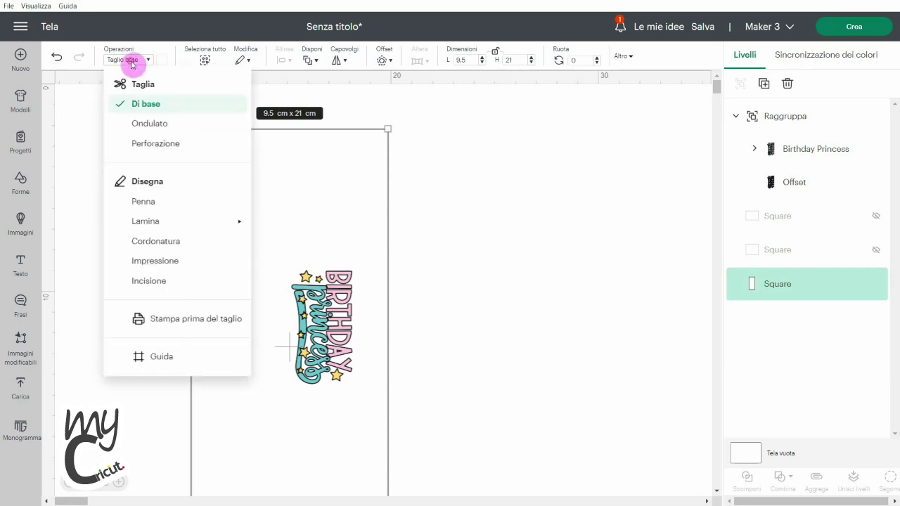
left_click(202, 320)
left_click(189, 67)
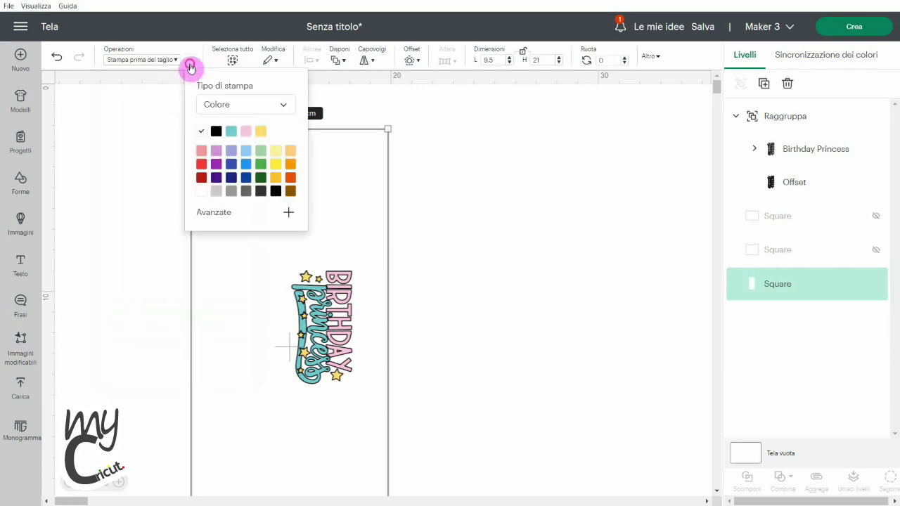
left_click(227, 108)
left_click(232, 153)
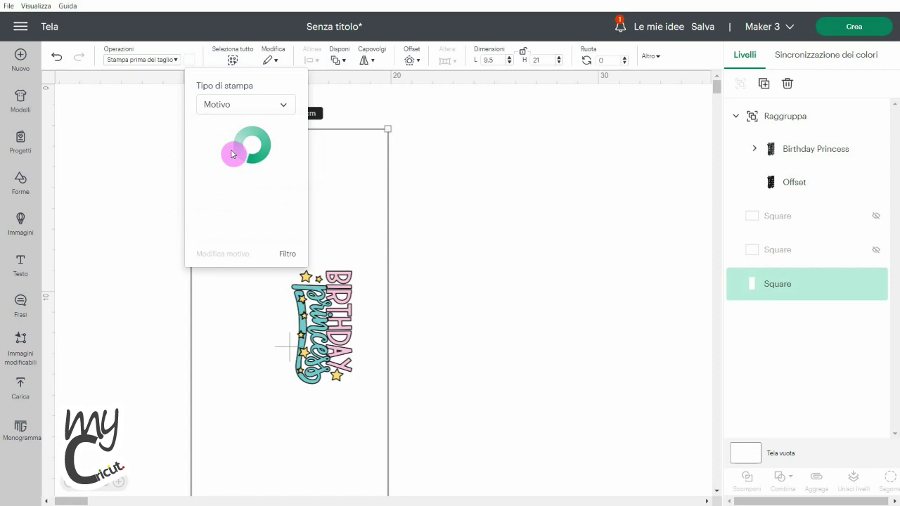
Step: Filter the patterns by pink and fill the base square with the pale pink hearts pattern
left_click(289, 256)
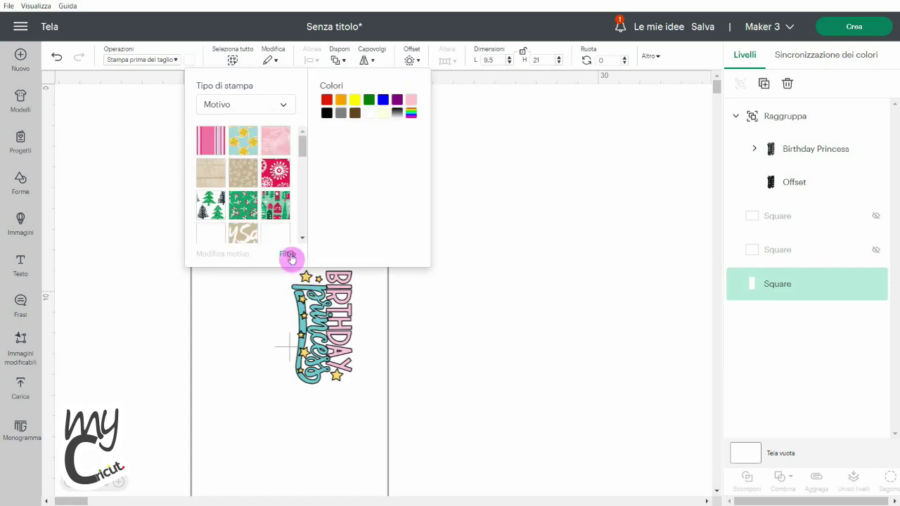
left_click(411, 102)
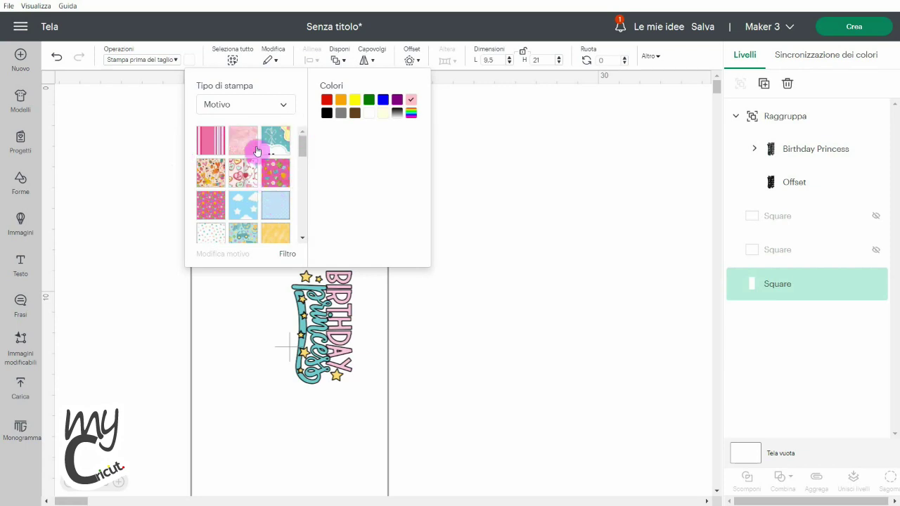
left_click_drag(304, 146, 257, 200)
scroll(255, 200, "down", 2)
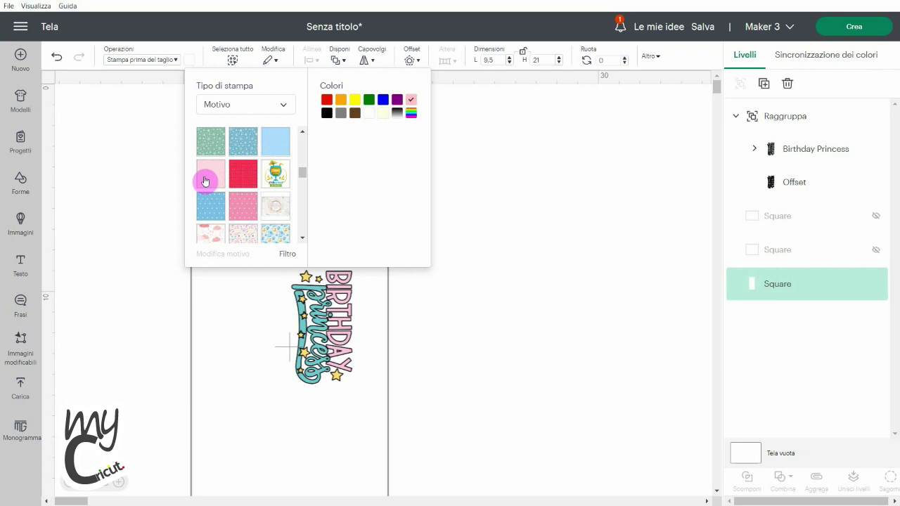
left_click(240, 208)
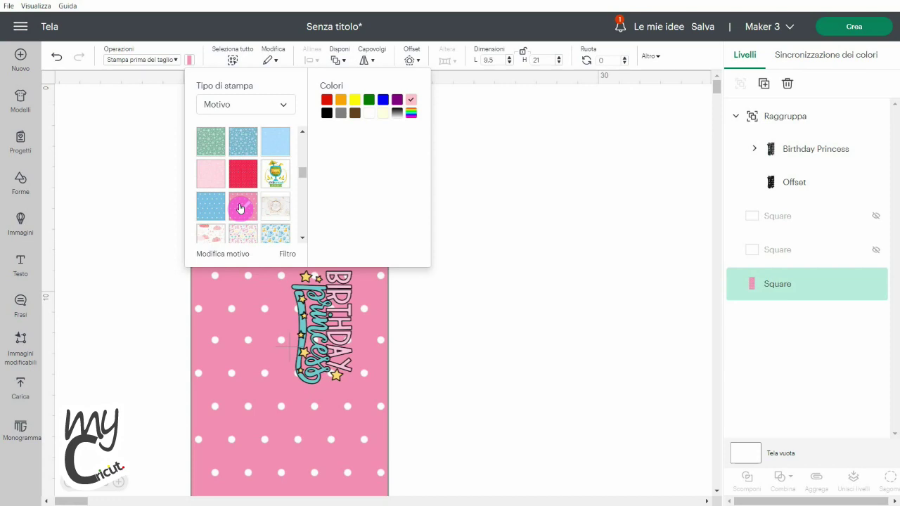
left_click(213, 172)
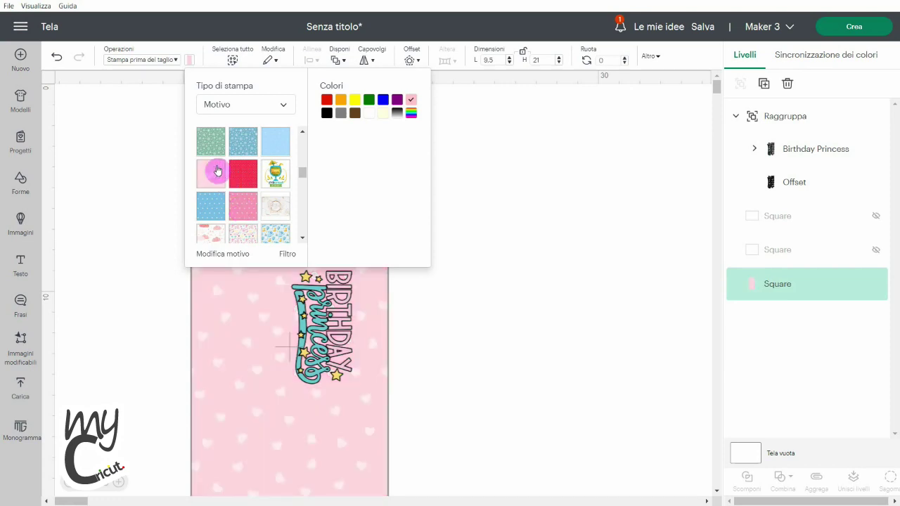
Step: Flatten the pink hearts base square and the Birthday Princess design into a single Print Then Cut layer
left_click(525, 194)
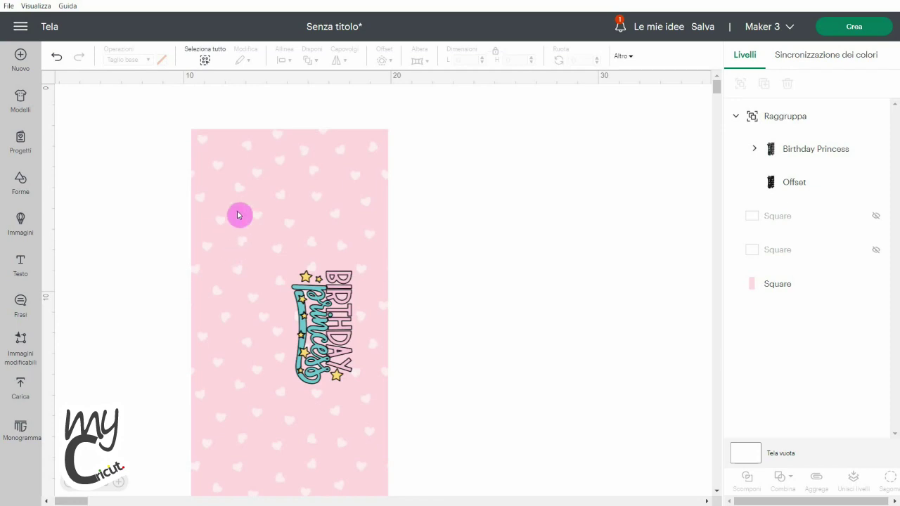
left_click(202, 61)
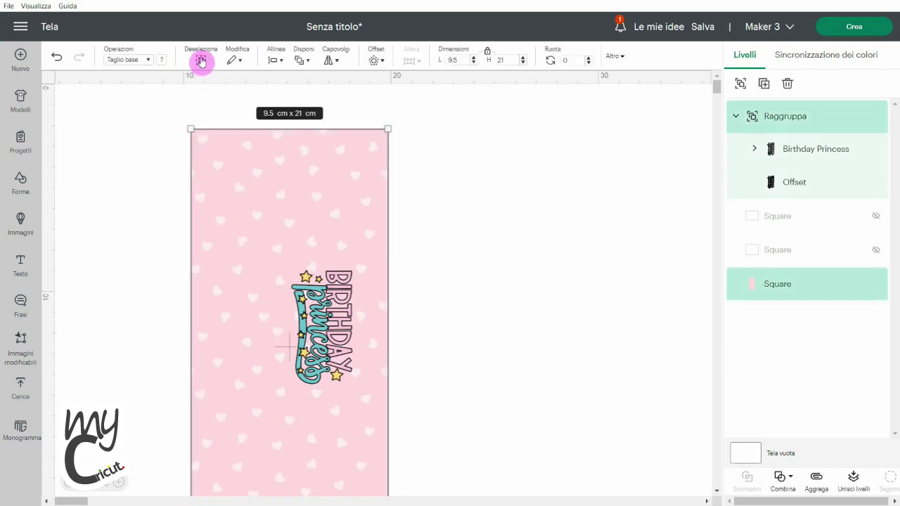
left_click(853, 483)
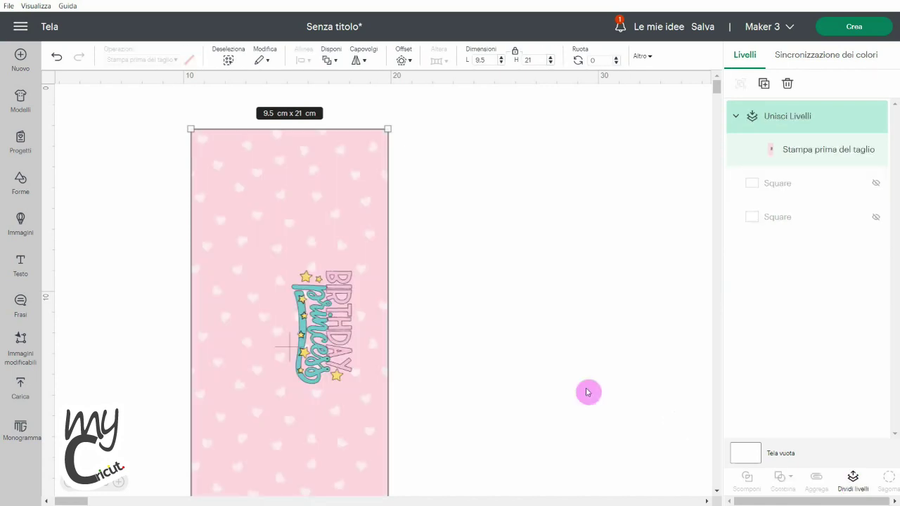
Step: Send the project to mat preparation, try the A4 material size, and set it back to 29.7 × 42.0 cm (A3)
left_click(852, 28)
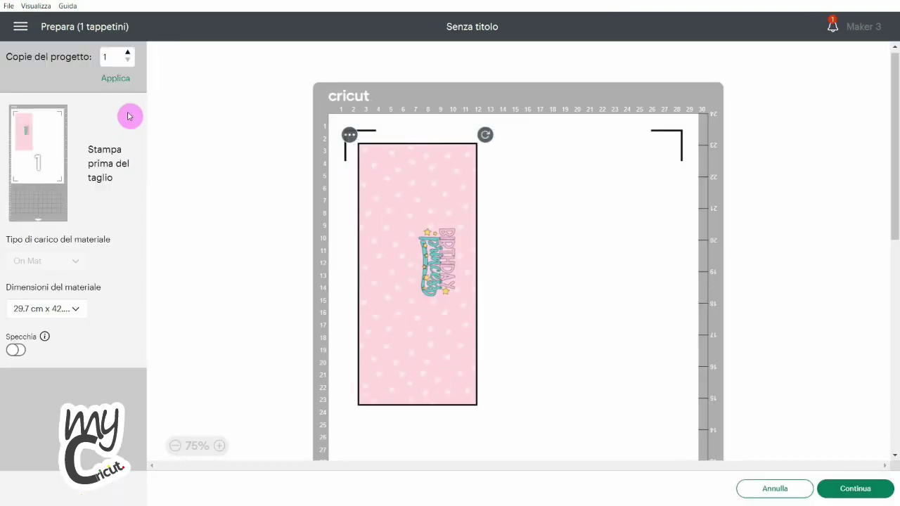
left_click(60, 311)
left_click(56, 330)
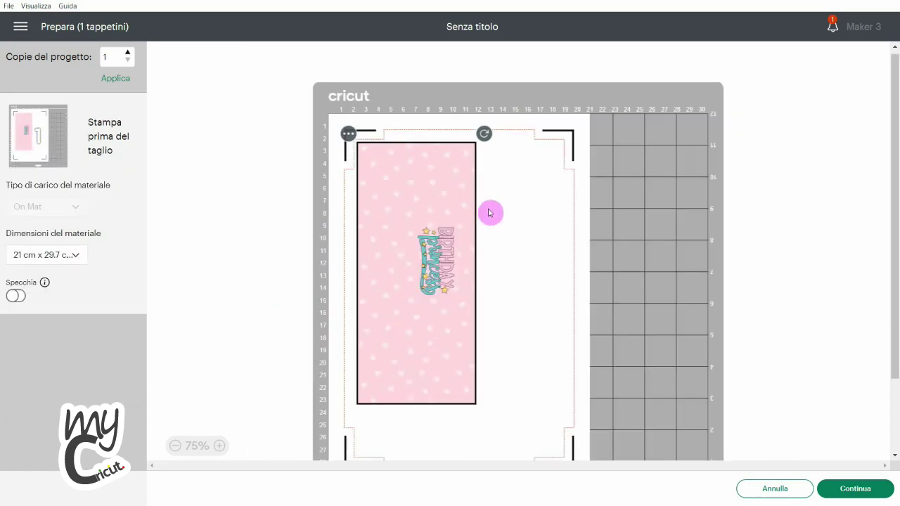
left_click(54, 255)
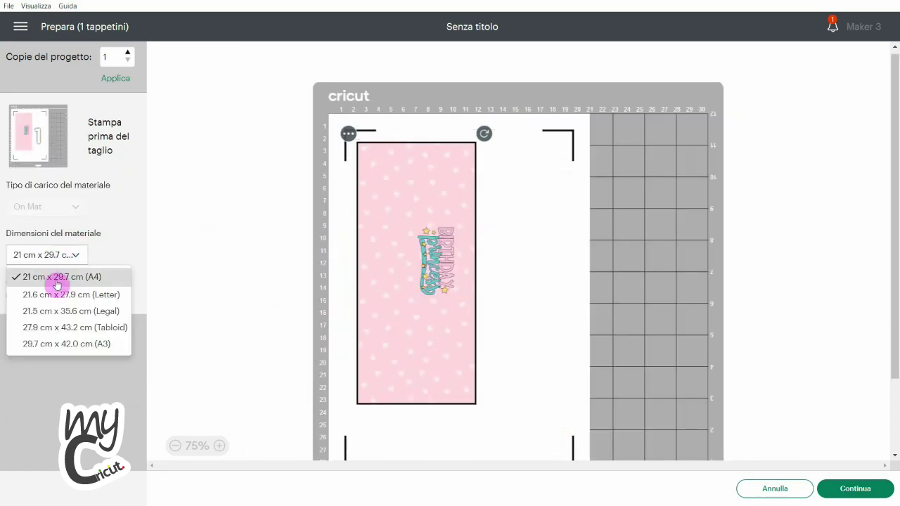
left_click(63, 344)
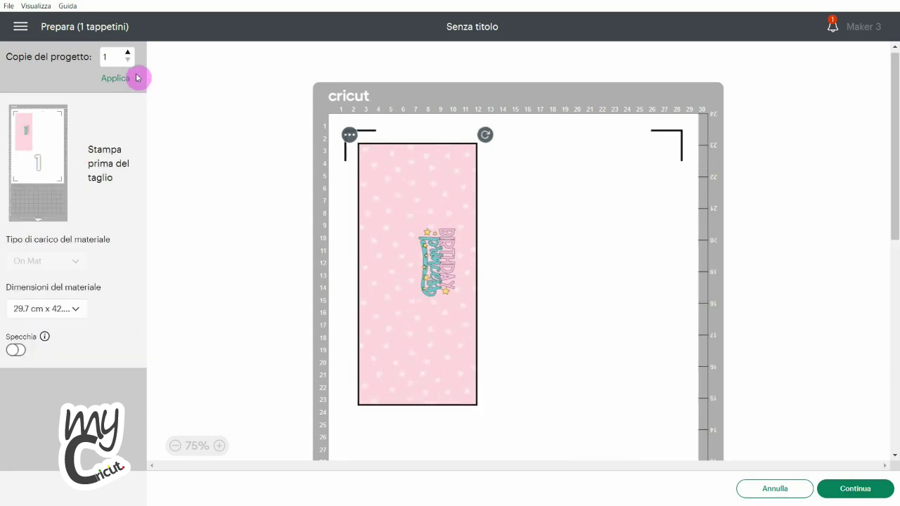
Step: Set the project copies to 2, apply them, and check their arrangement on the A3 mat
left_click(128, 53)
left_click(116, 79)
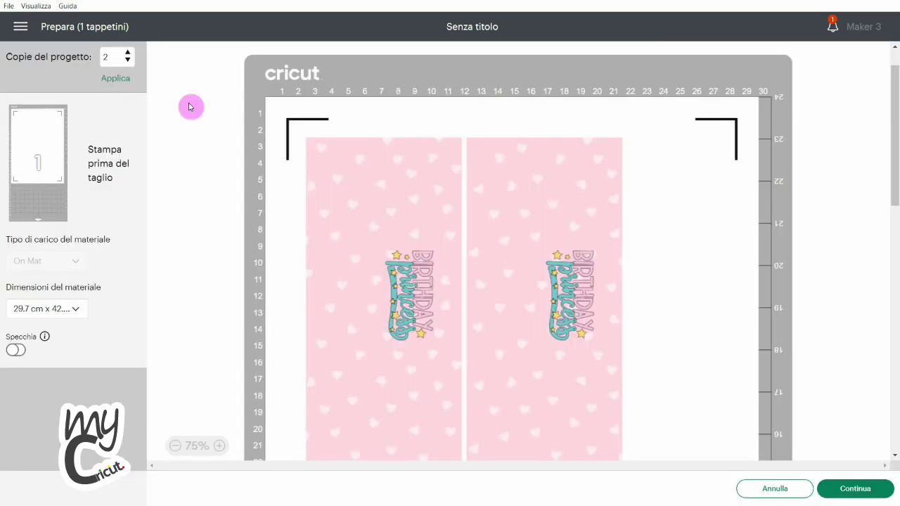
scroll(653, 277, "down", 5)
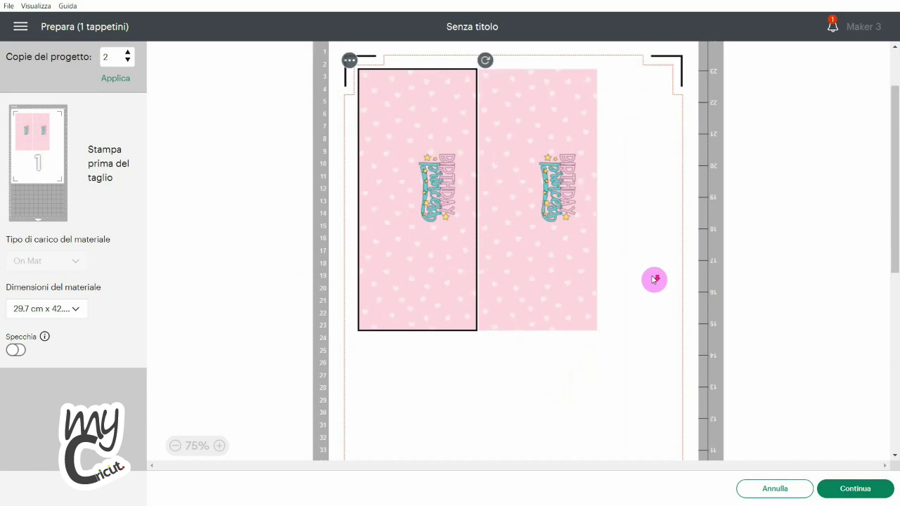
Step: Set the project copies to 3, apply them, and check the arrangement on the A3 sheet
scroll(653, 279, "up", 2)
left_click(127, 60)
left_click(128, 53)
left_click(128, 54)
left_click(116, 78)
scroll(387, 211, "down", 3)
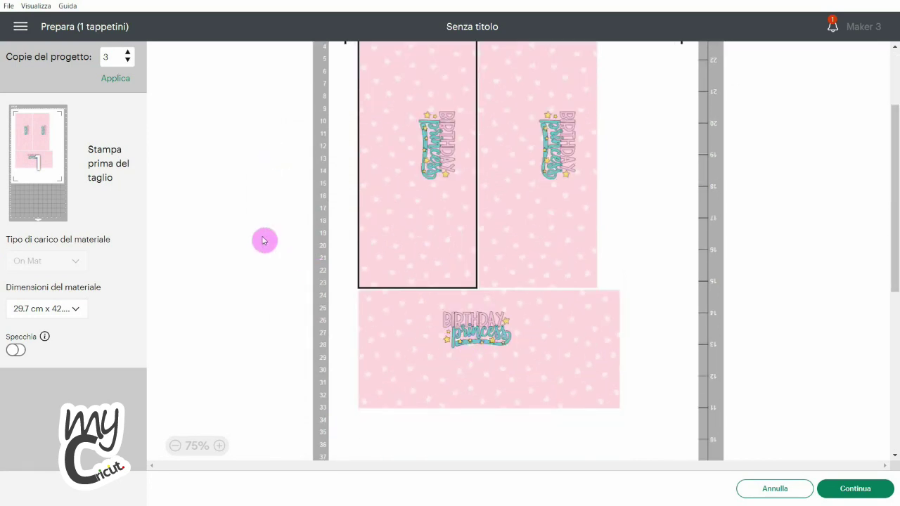
scroll(264, 240, "up", 3)
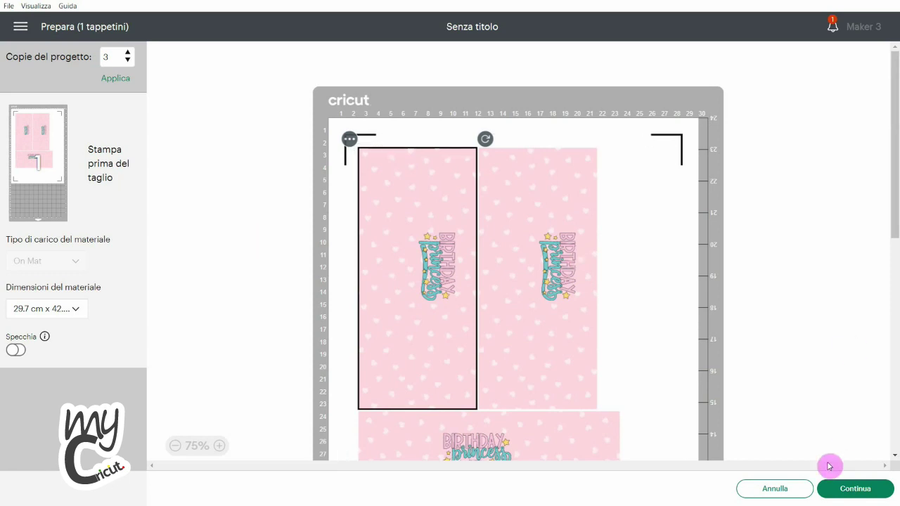
Step: Continue to the make stage and connect the Maker 3 : 18BE Bluetooth machine
left_click(833, 489)
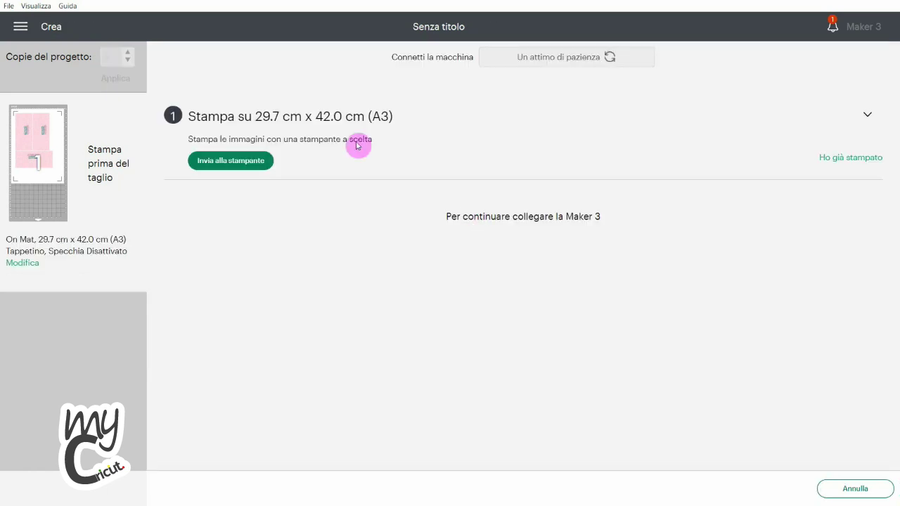
left_click(551, 59)
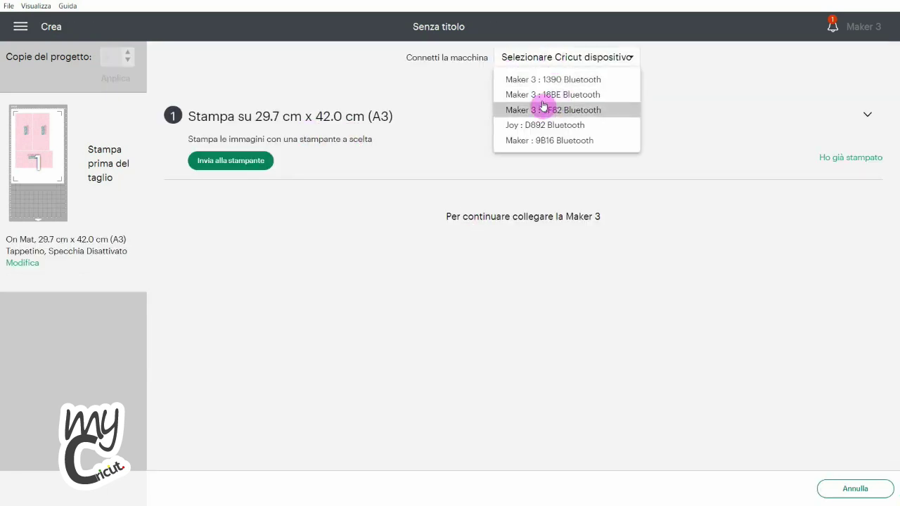
left_click(604, 95)
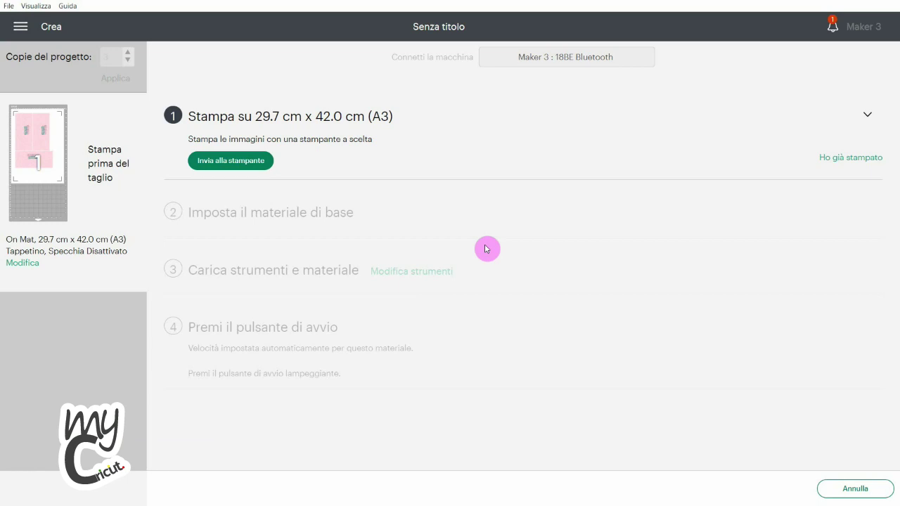
Step: Switch to Silhouette Studio and open the Cricut_ Mat Composite file alongside the blank document
left_click(656, 492)
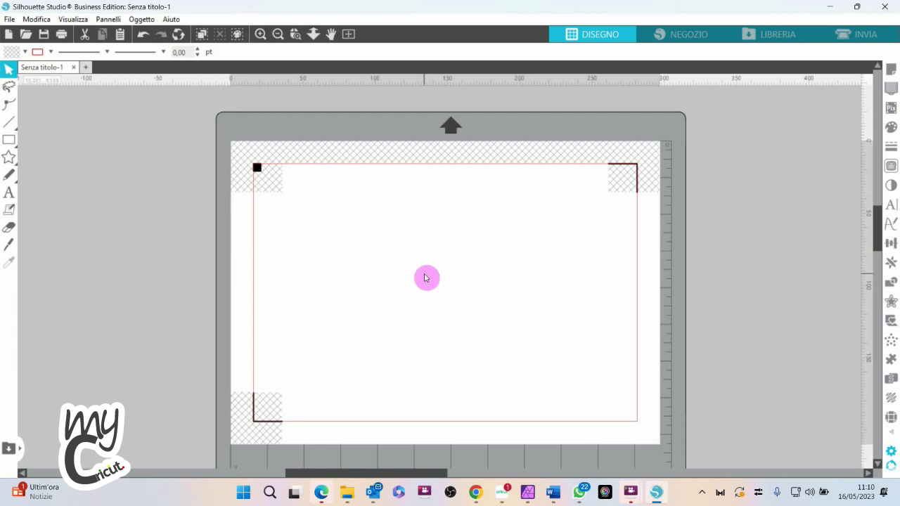
left_click(27, 36)
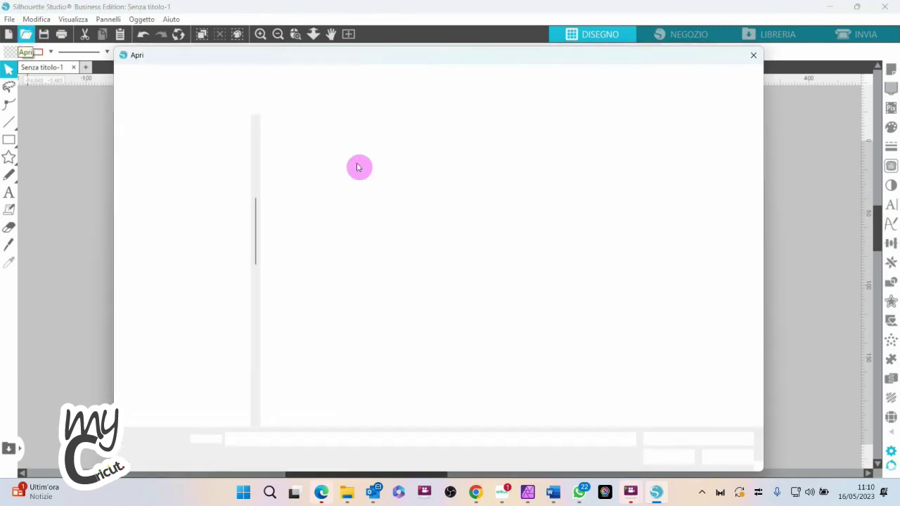
left_click(429, 158)
left_click(668, 457)
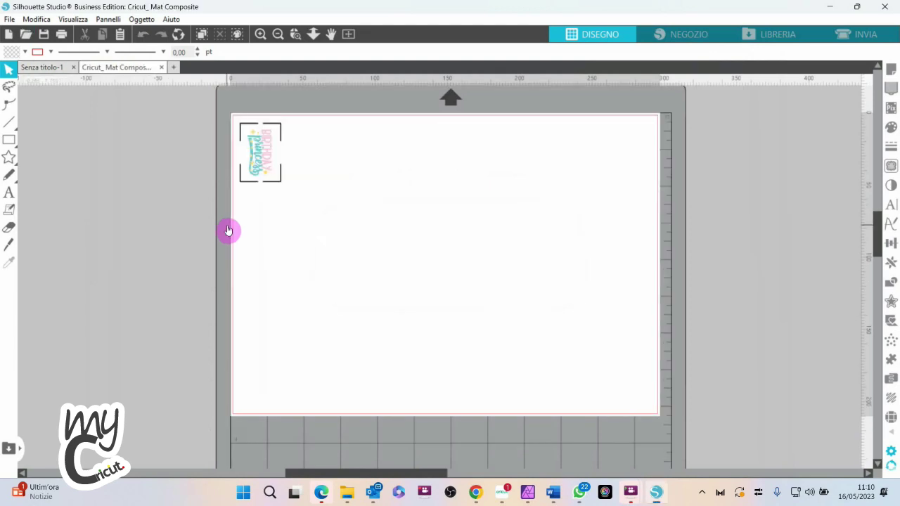
Step: Trace and detach the Birthday Princess design inside its black frame, using a trace area of about 2.47 × 3.71 cm and a 96% threshold
left_click(246, 128)
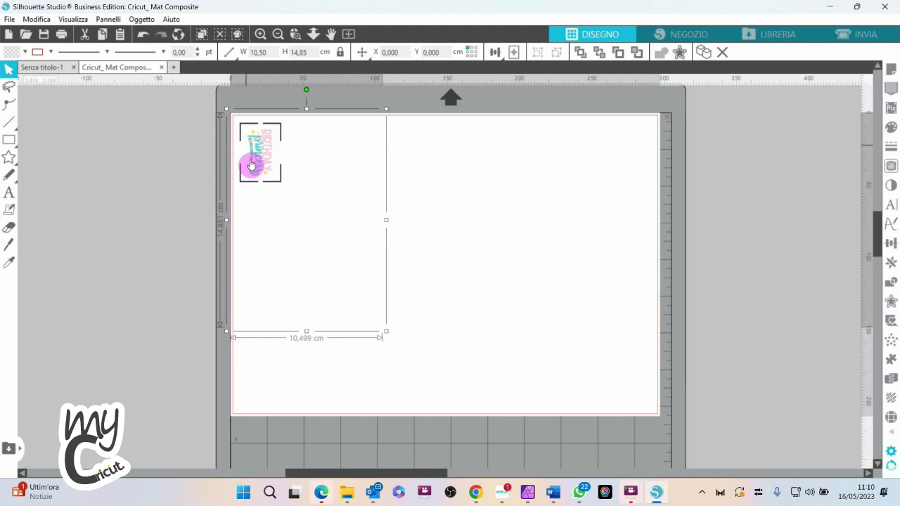
left_click(260, 34)
scroll(243, 178, "down", 2)
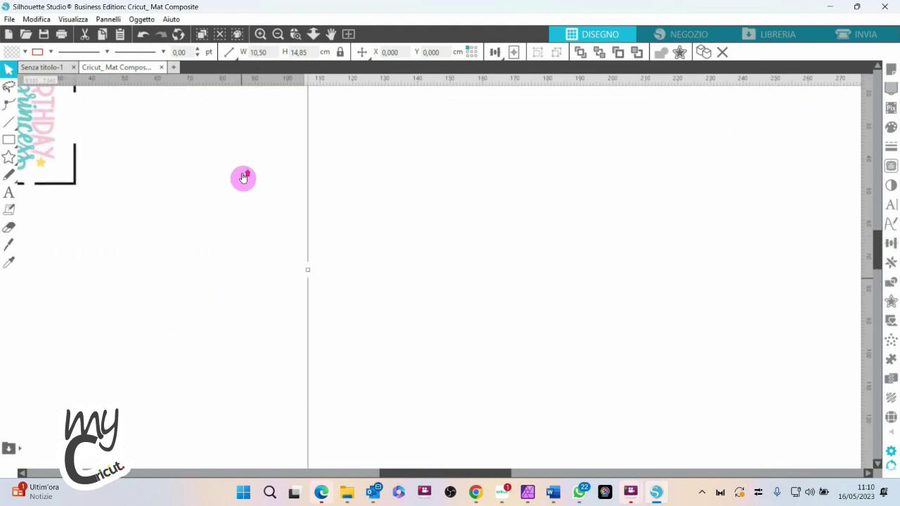
left_click(260, 35)
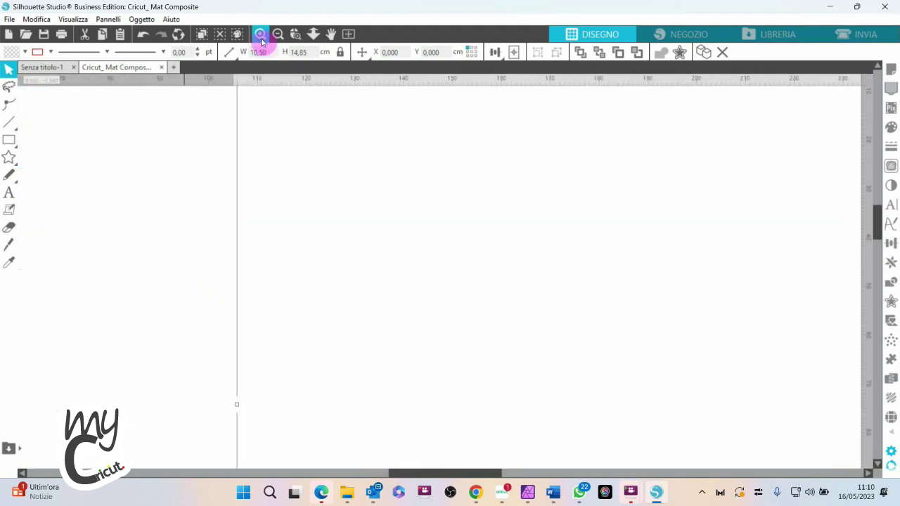
left_click_drag(472, 475, 359, 471)
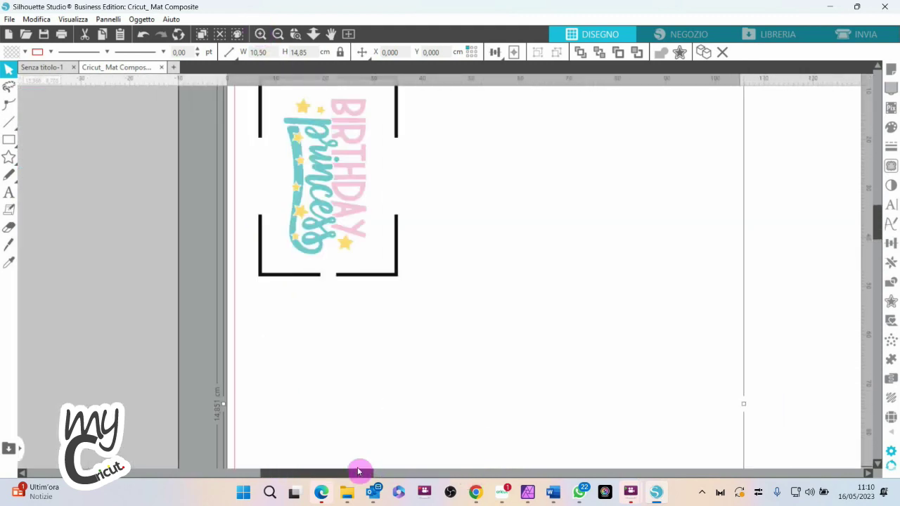
scroll(468, 361, "up", 3)
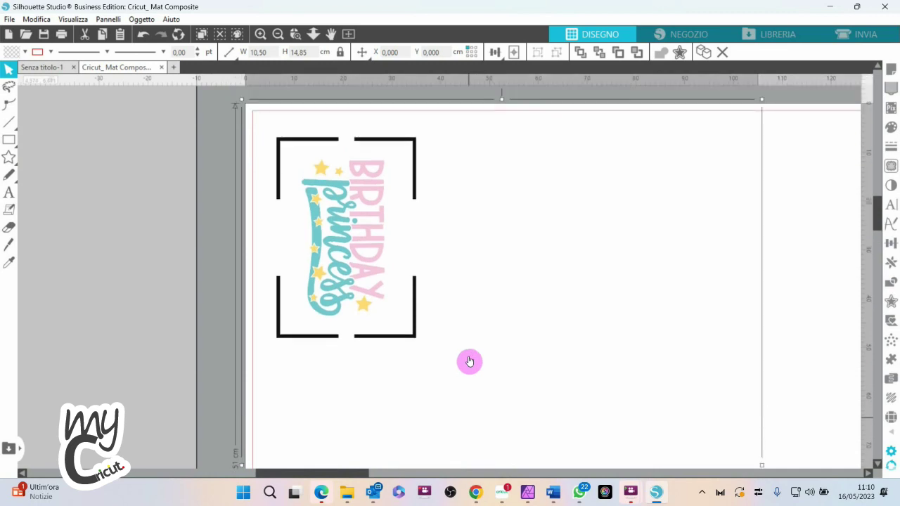
left_click(891, 167)
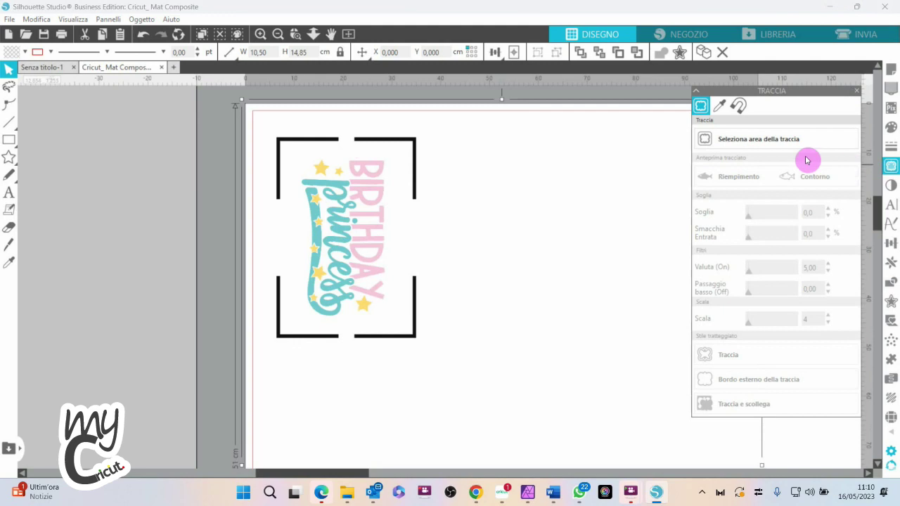
left_click(777, 144)
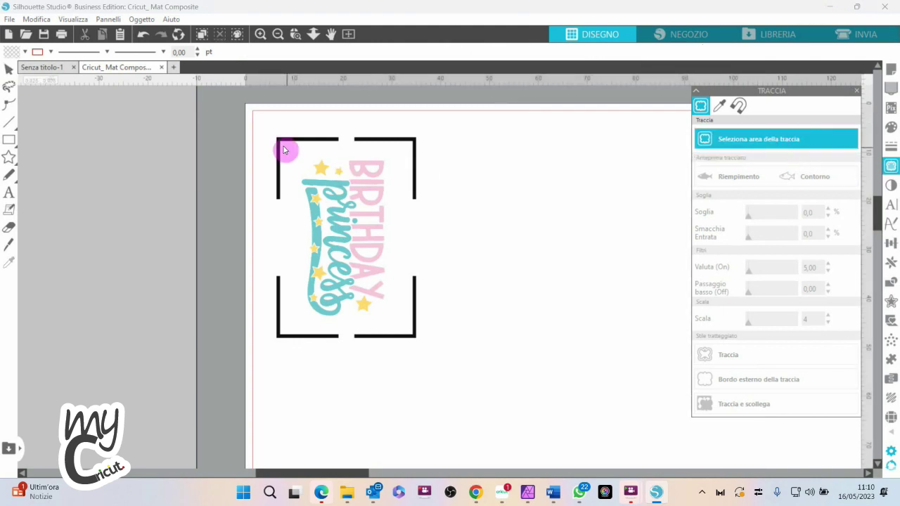
left_click_drag(286, 145, 409, 332)
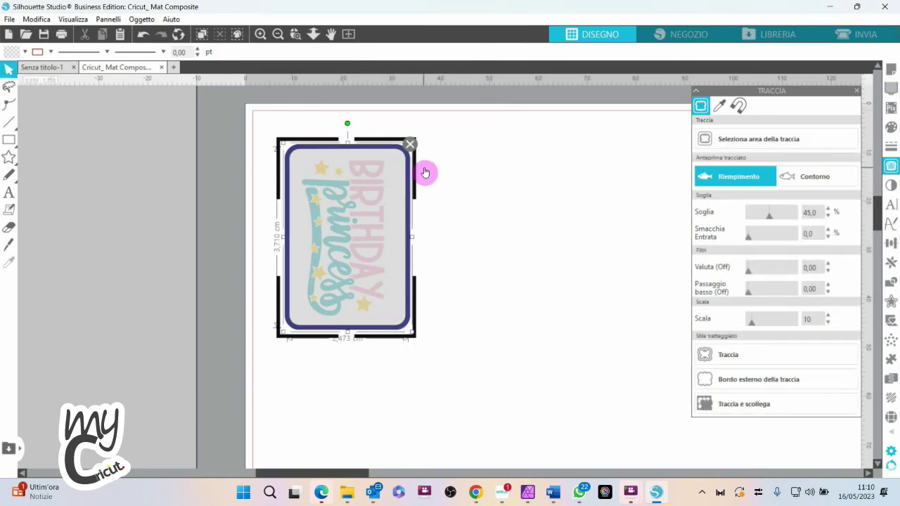
left_click_drag(769, 216, 792, 218)
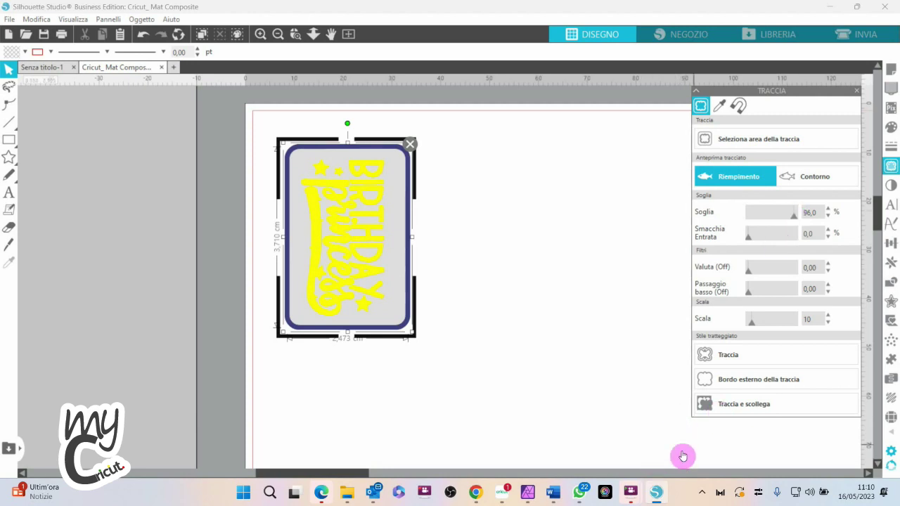
left_click(718, 405)
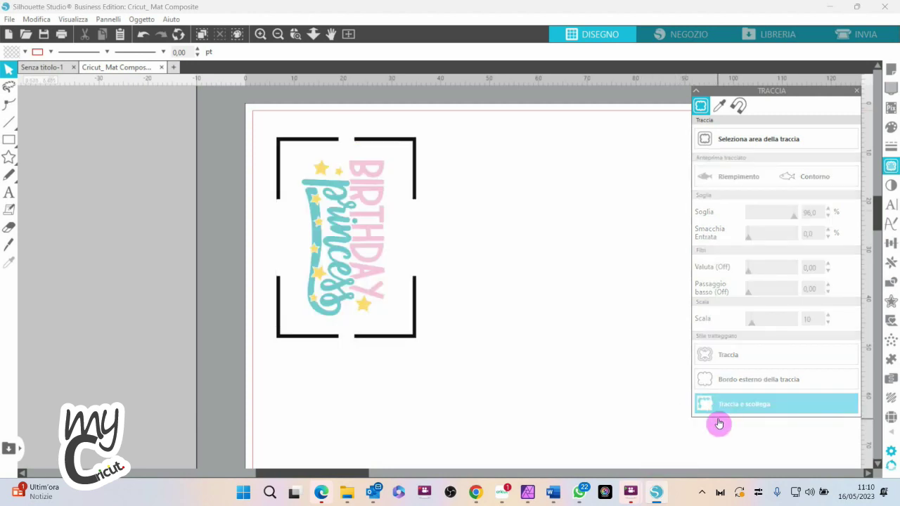
Step: Move the leftover black frame image away from the detached design and delete it
left_click(414, 324)
left_click_drag(413, 325, 617, 349)
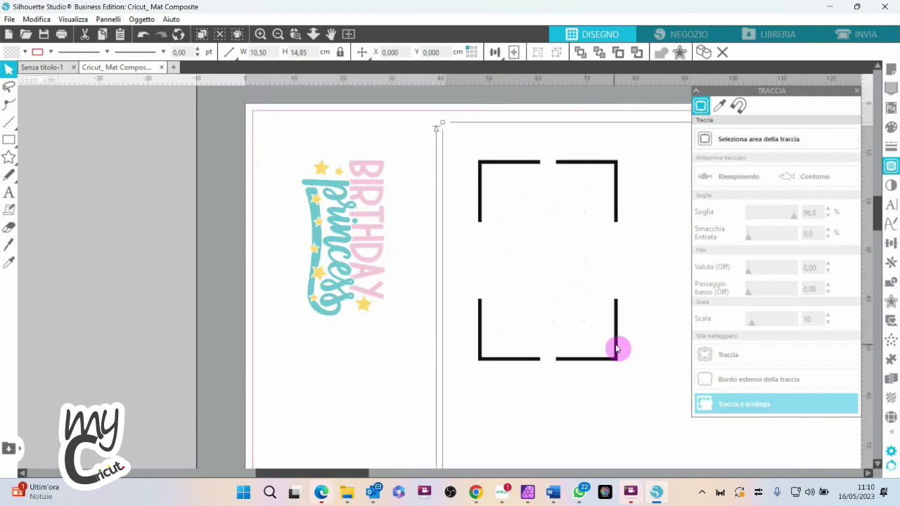
key("Delete")
Step: Group all the detached Birthday Princess pieces into one object
left_click_drag(262, 121, 411, 370)
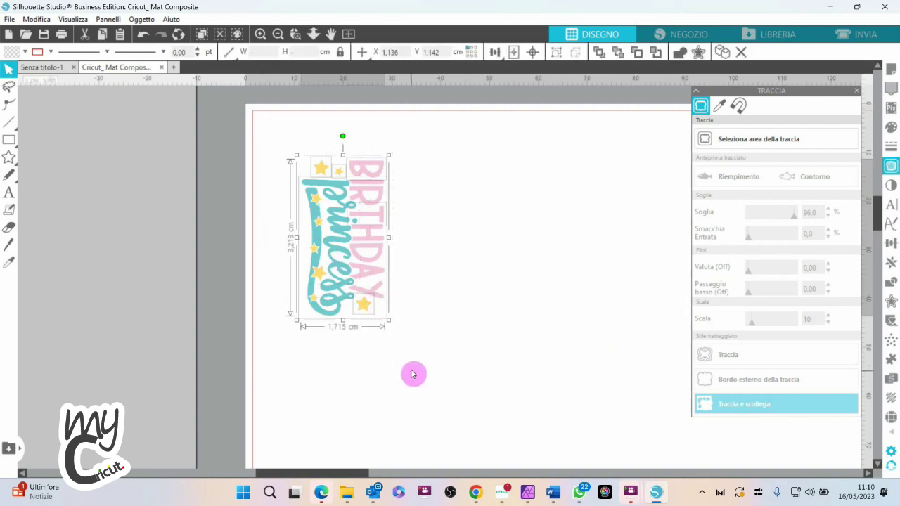
right_click(344, 199)
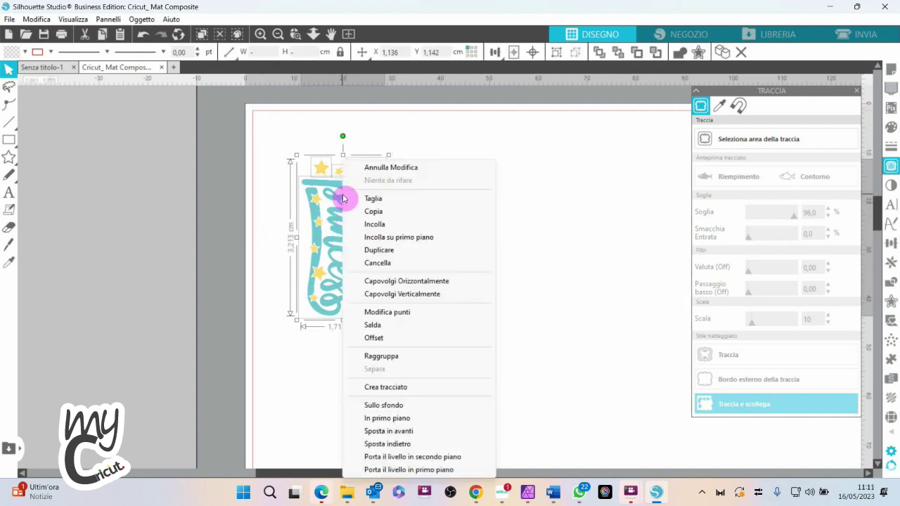
left_click(396, 357)
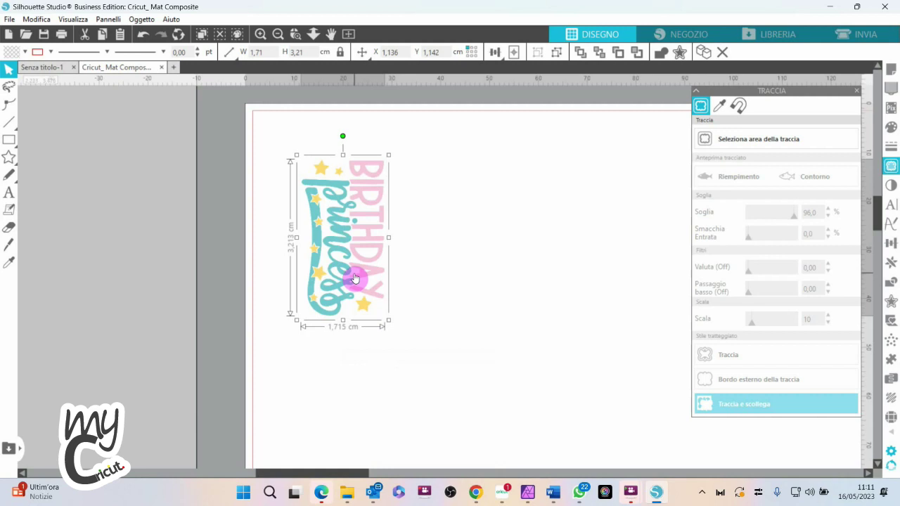
Step: Copy the grouped design, return to the Senza titolo-1 document, and close the trace settings
right_click(322, 195)
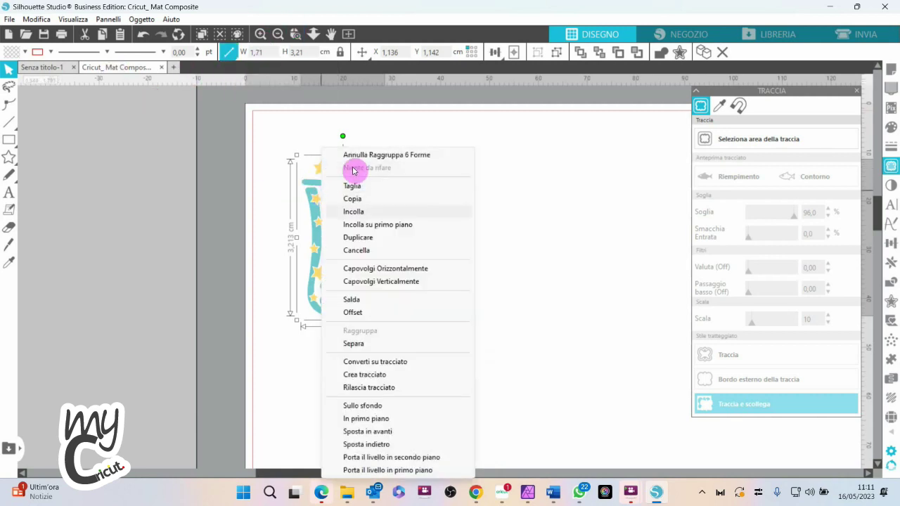
left_click(350, 199)
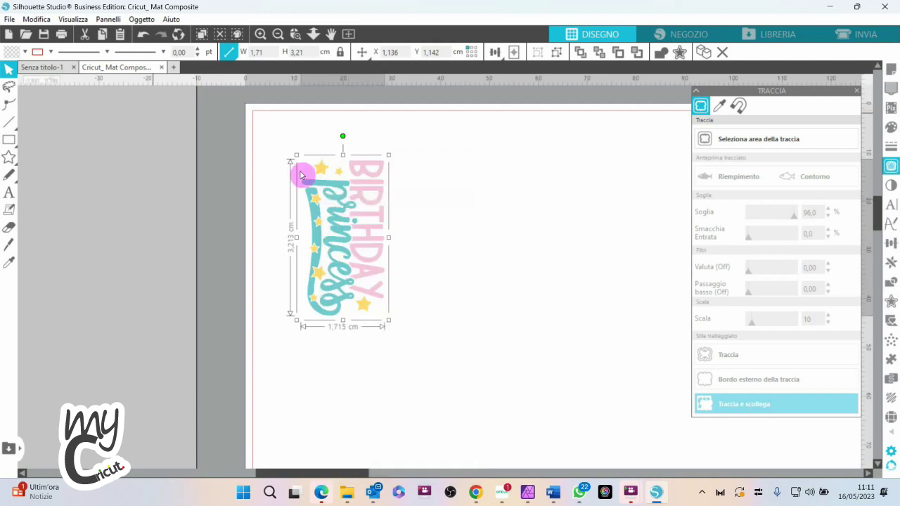
left_click(41, 67)
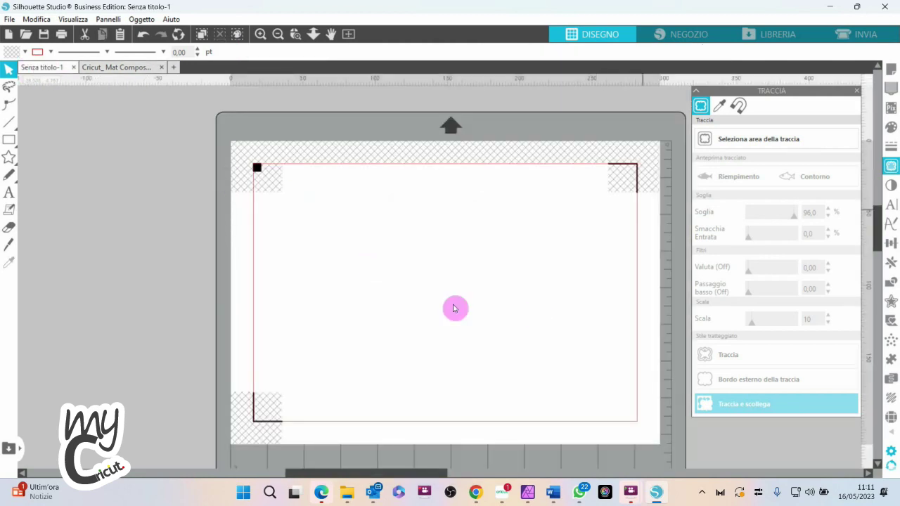
left_click(857, 92)
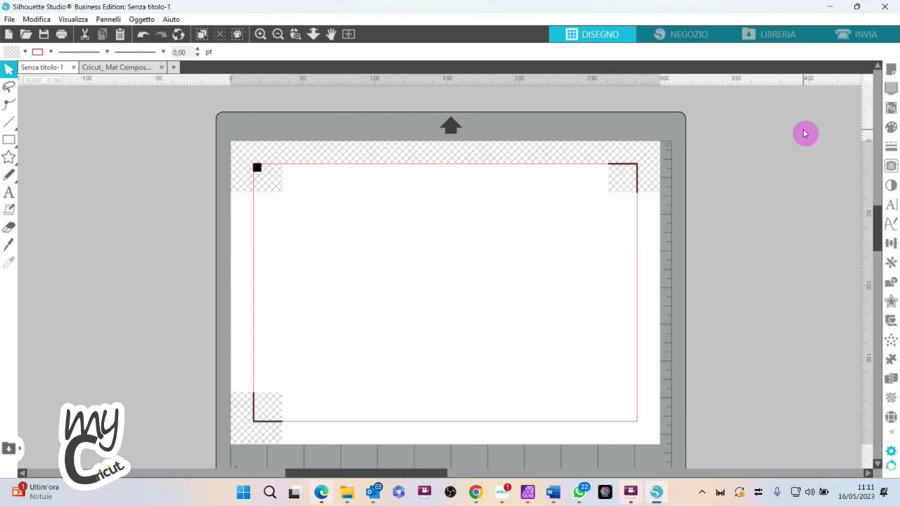
Step: Set the page's cutting mat to Cameo 30.5 x 61.0 cm and close the page setup
left_click(894, 77)
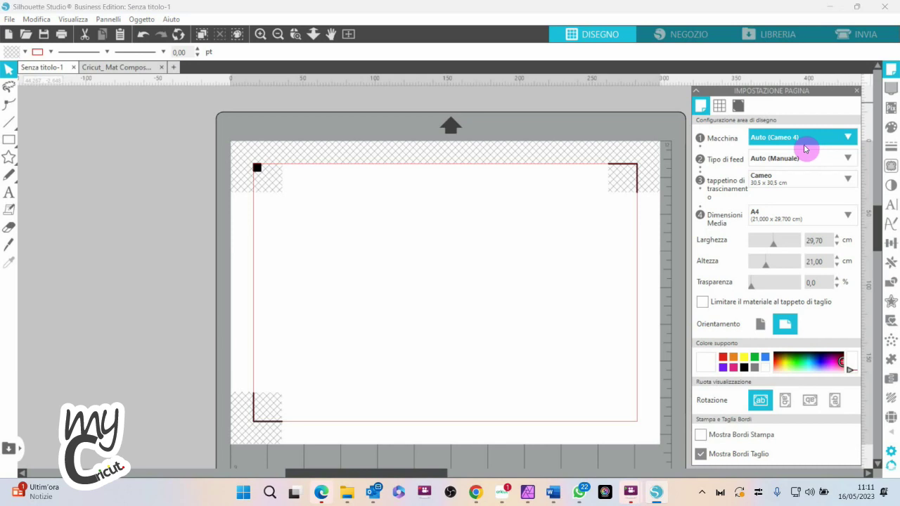
left_click(771, 184)
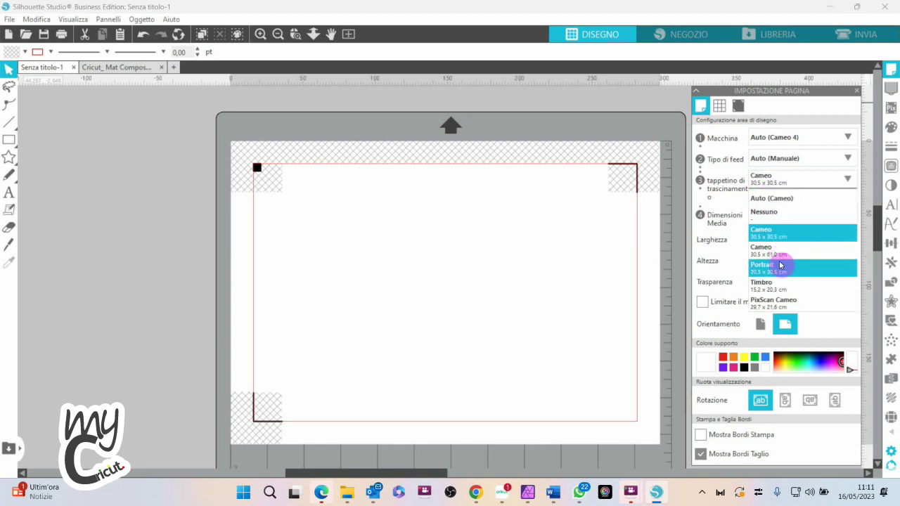
left_click(778, 253)
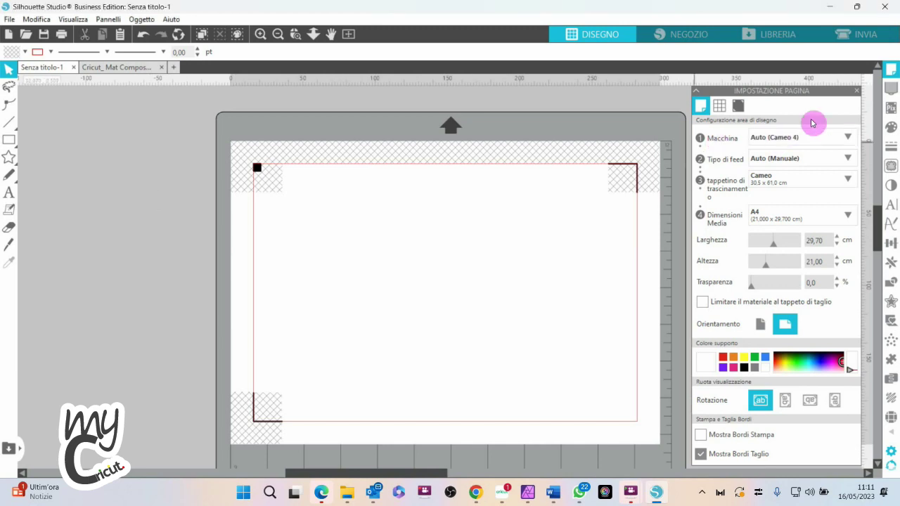
left_click(859, 94)
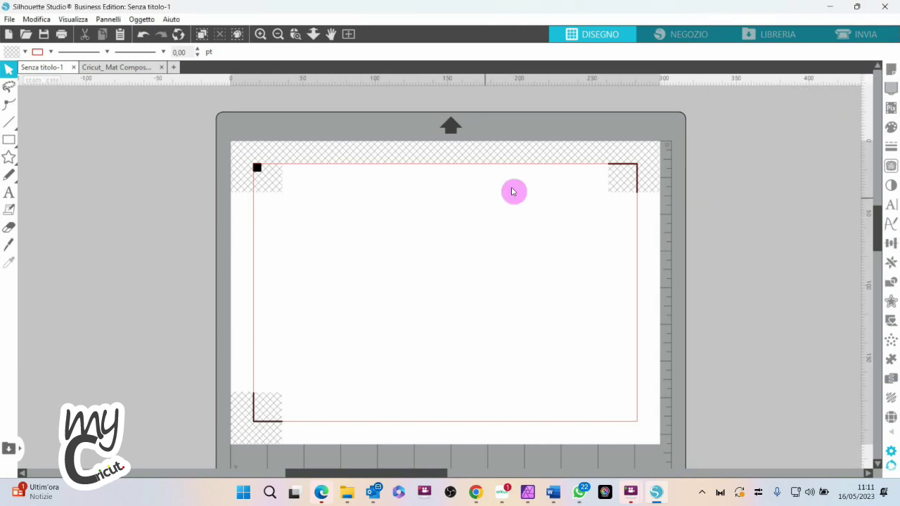
Step: Paste the grouped Birthday Princess design and move it near the middle of the page
right_click(410, 207)
left_click(427, 263)
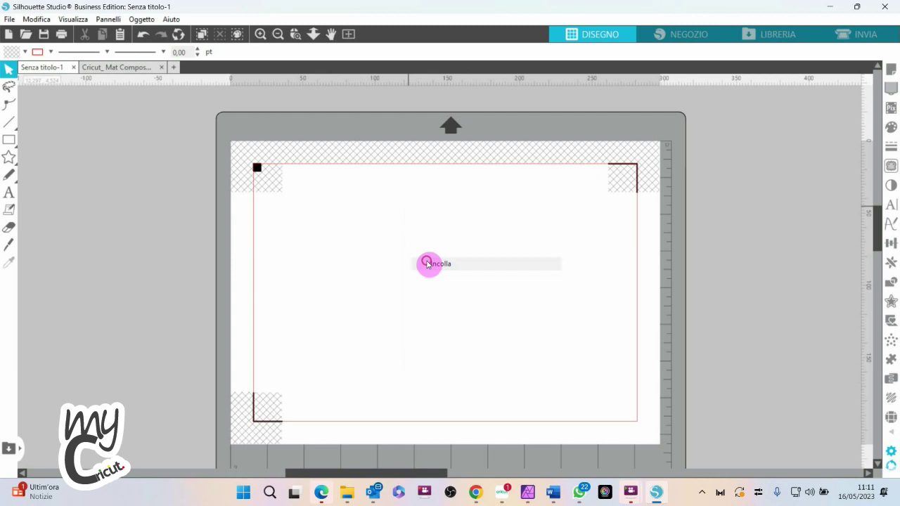
left_click_drag(344, 269, 419, 279)
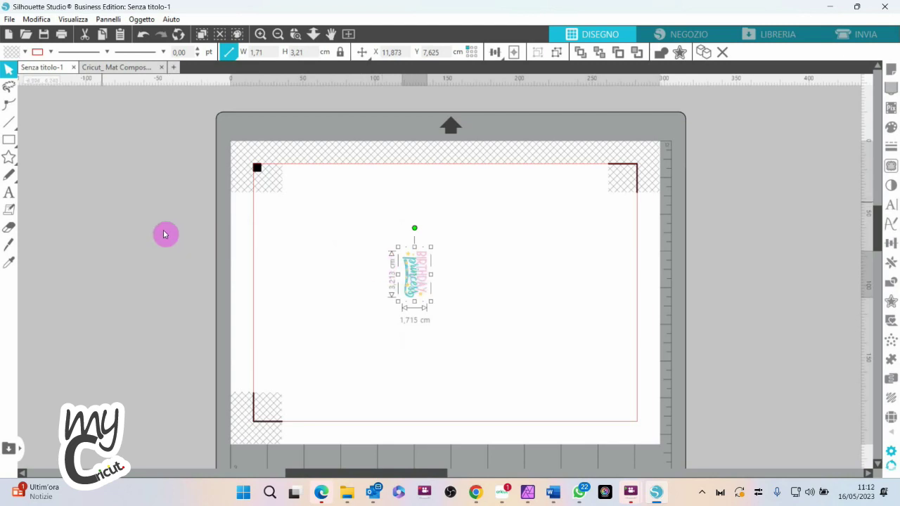
Step: Draw a tall rectangle beside the design and, with proportions unlocked, size it to 9.50 cm wide by 21.00 cm high
mouse_move(14, 140)
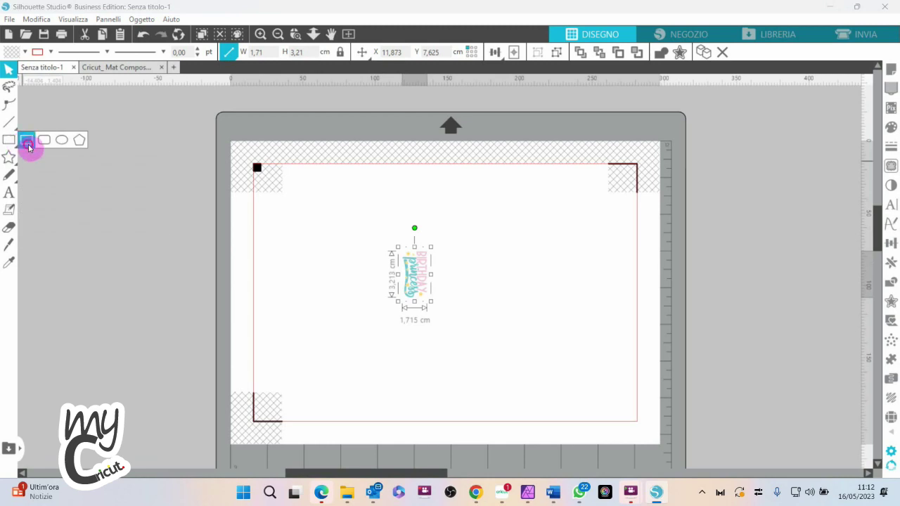
left_click(28, 143)
mouse_move(318, 198)
left_mouse_down()
mouse_move(350, 293)
mouse_move(415, 379)
mouse_move(386, 395)
left_mouse_up()
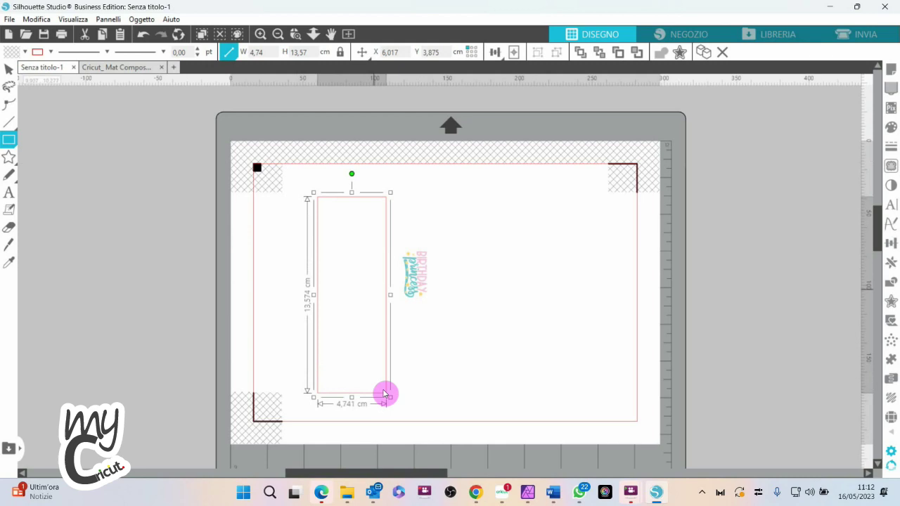
left_click(340, 56)
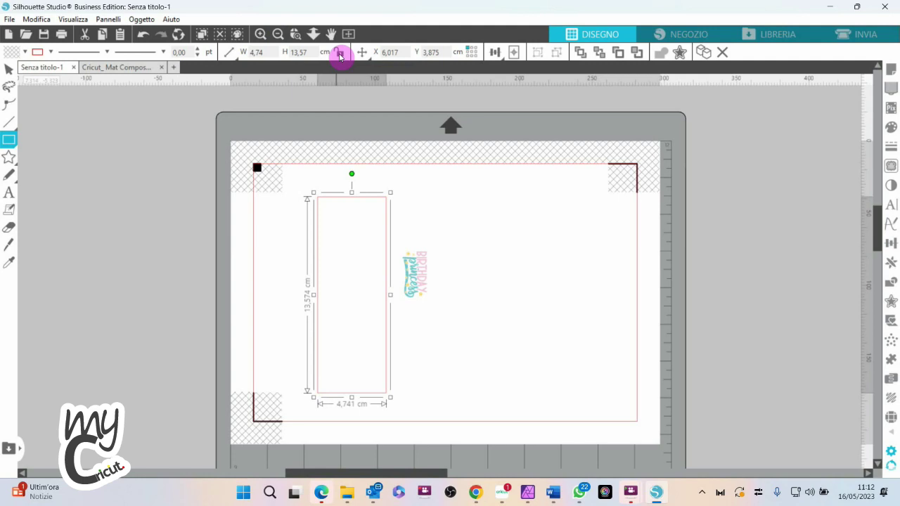
left_click_drag(311, 52, 286, 65)
type("21")
key("Return")
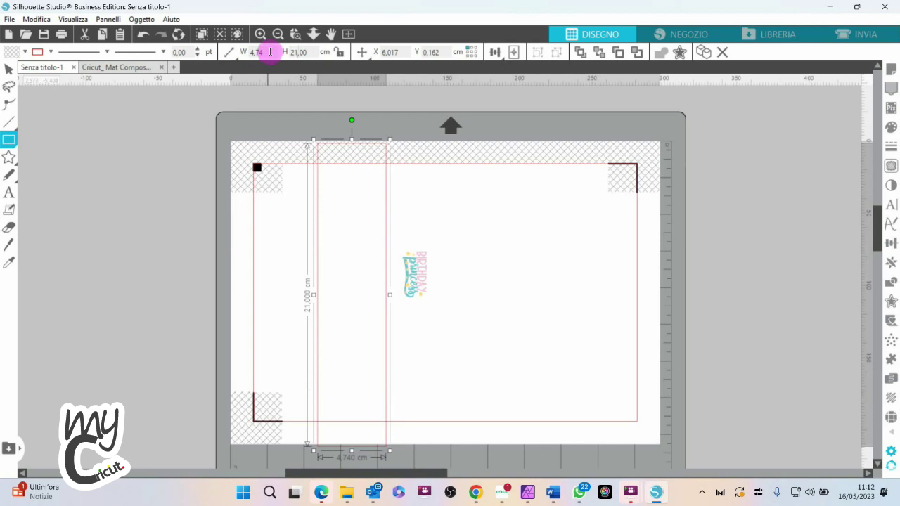
left_click_drag(269, 52, 241, 54)
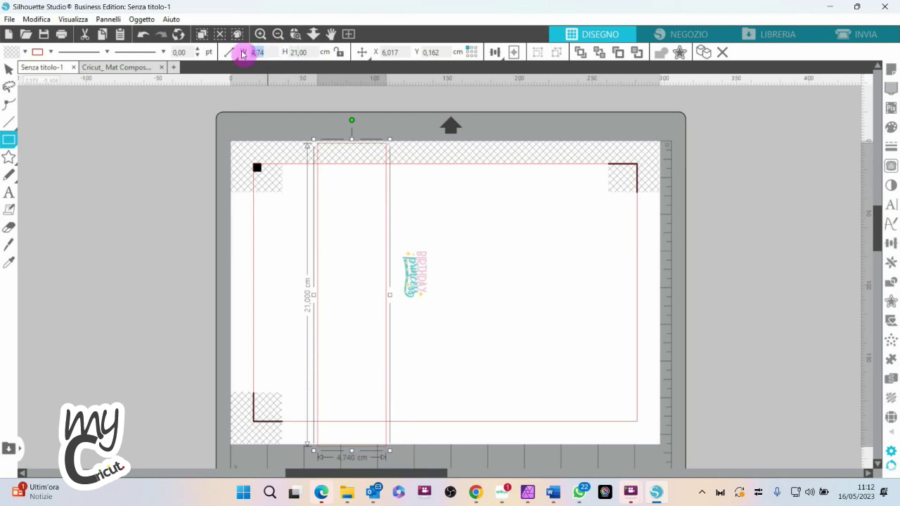
key("Return")
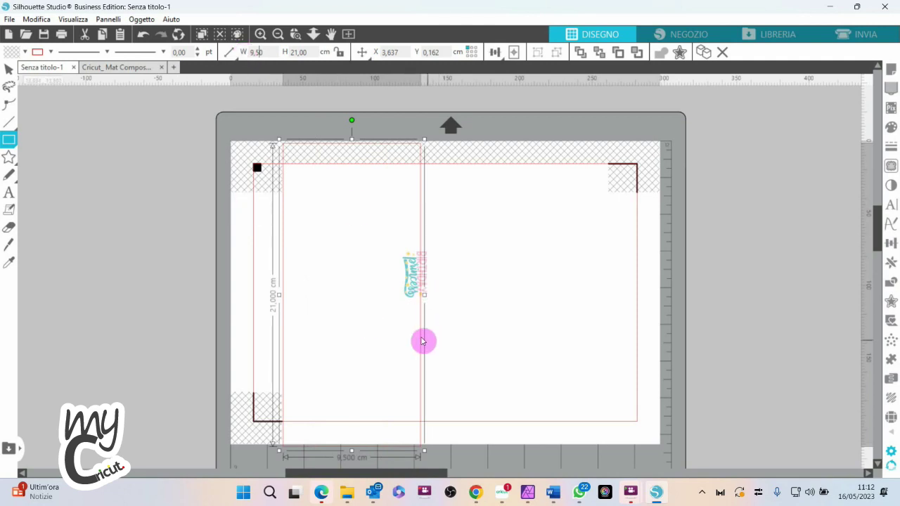
Step: Reposition the 9.50 × 21.00 cm rectangle near the page's middle and move the Birthday Princess design clear to its right
left_click(9, 68)
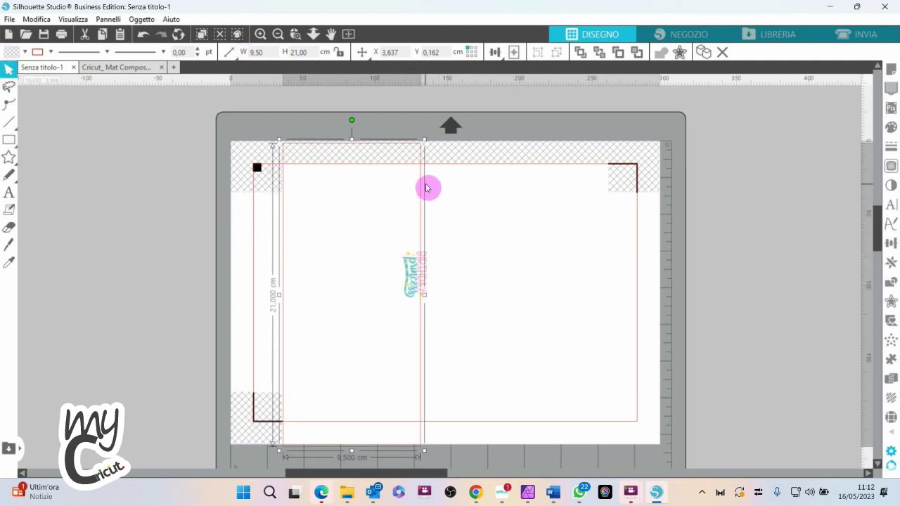
left_click_drag(419, 189, 385, 201)
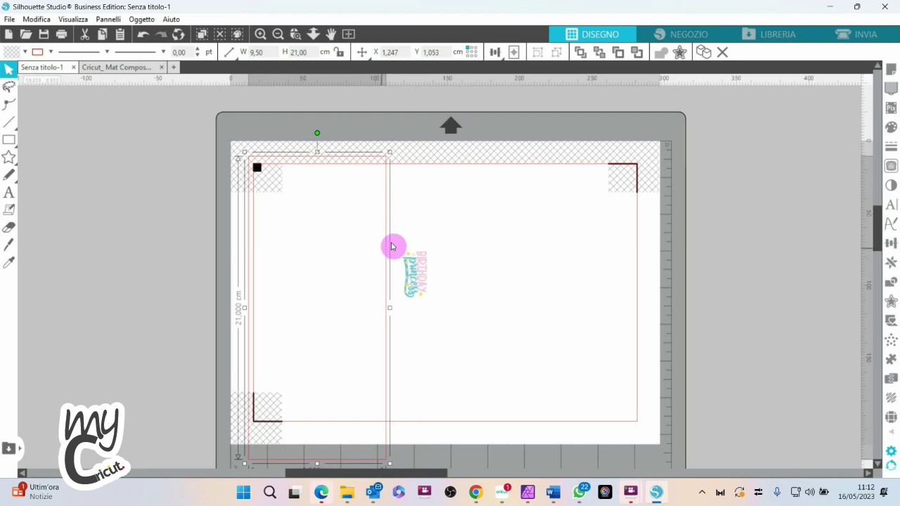
left_click_drag(386, 245, 396, 191)
left_click(412, 262)
left_click_drag(412, 267, 581, 273)
left_click_drag(394, 282, 460, 296)
left_click(460, 295)
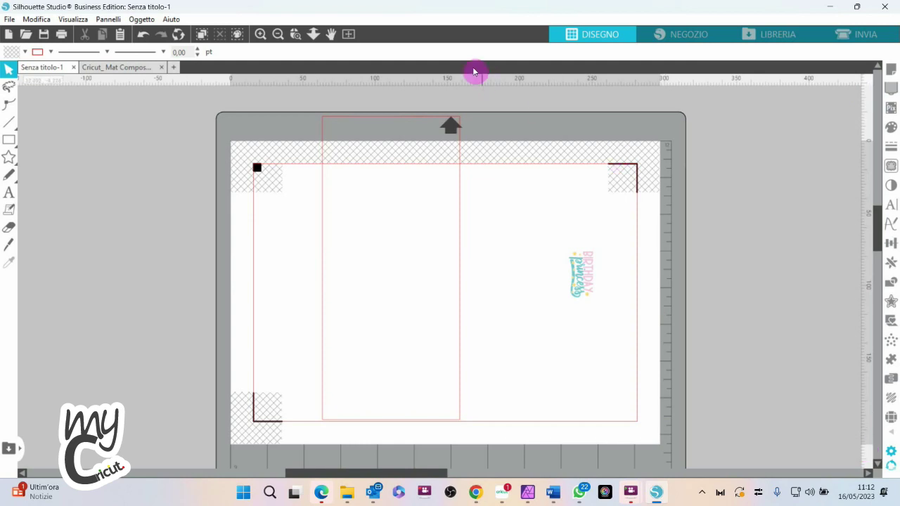
Step: Place horizontal guides at Y 14.500 and Y 8.500 and align the tall rectangle's centre with the 8.500 guide
left_click_drag(458, 84, 469, 348)
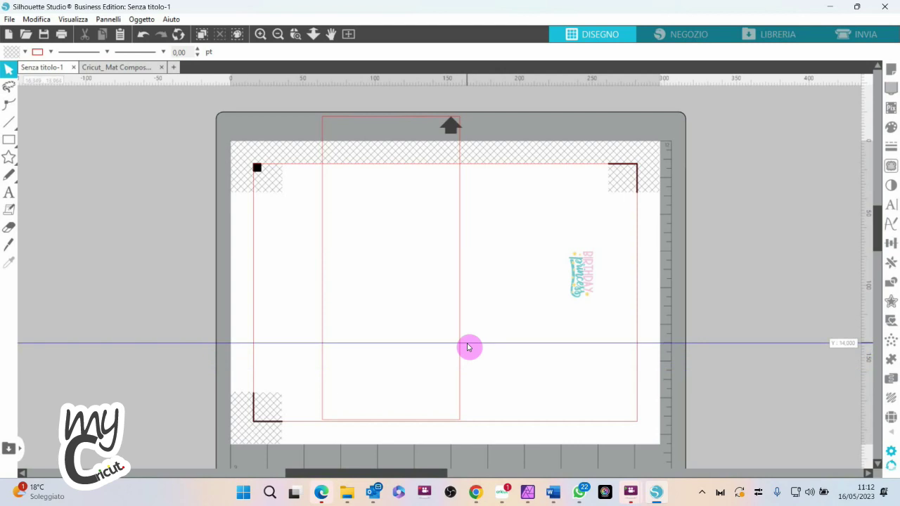
mouse_move(468, 347)
left_mouse_down()
mouse_move(481, 117)
mouse_move(458, 404)
mouse_move(466, 346)
mouse_move(464, 354)
left_mouse_up()
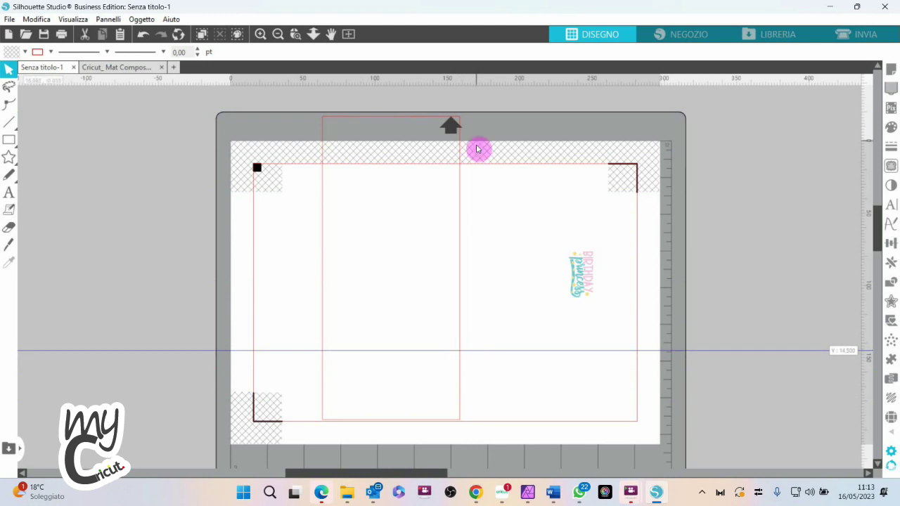
left_click_drag(489, 79, 479, 264)
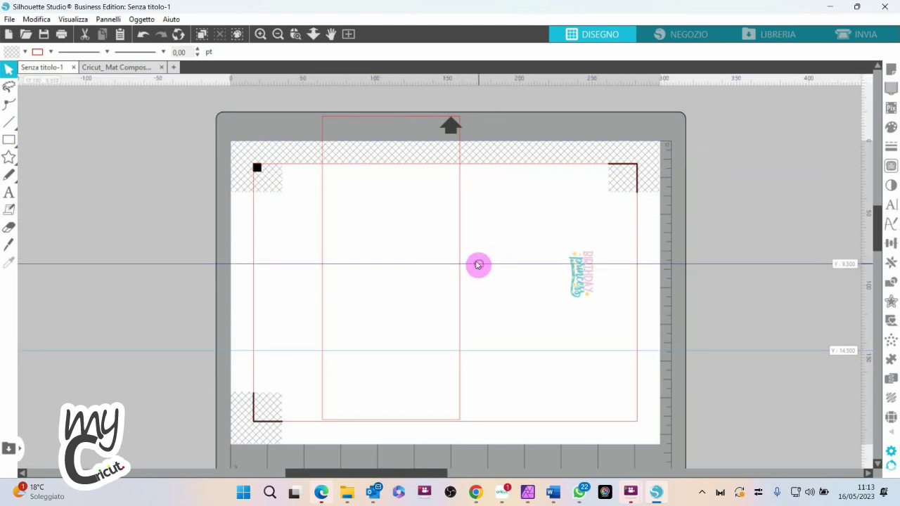
left_click(323, 184)
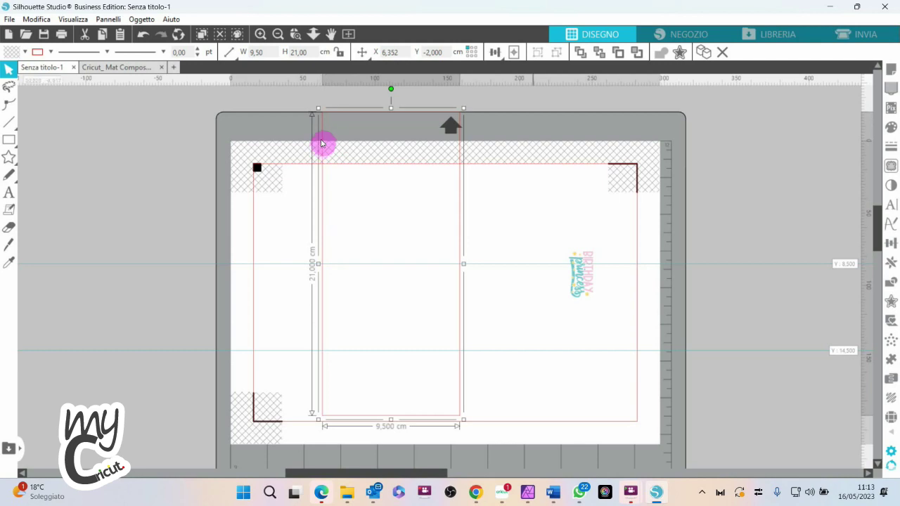
Step: Duplicate the tall rectangle as an 8.00 cm high panel, fit it into the rectangle's lower end, and move the lower guide to Y 11.000
left_click(701, 54)
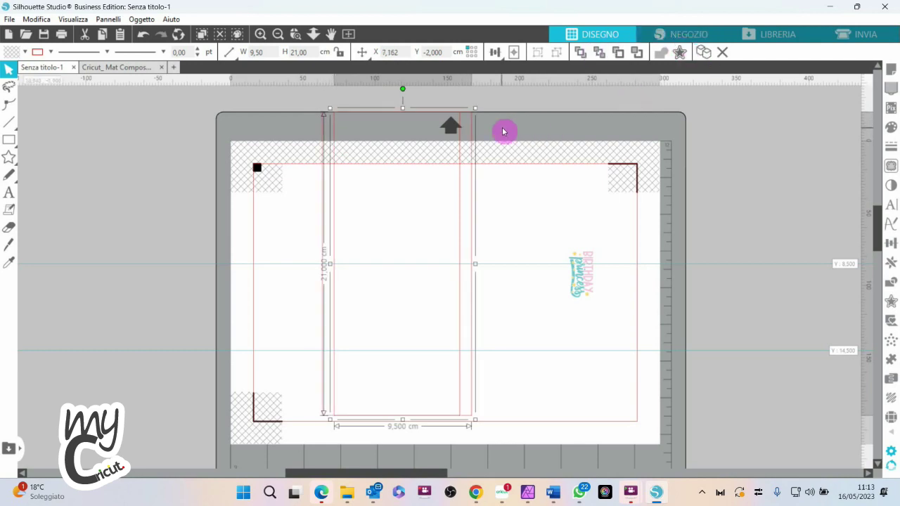
double_click(298, 52)
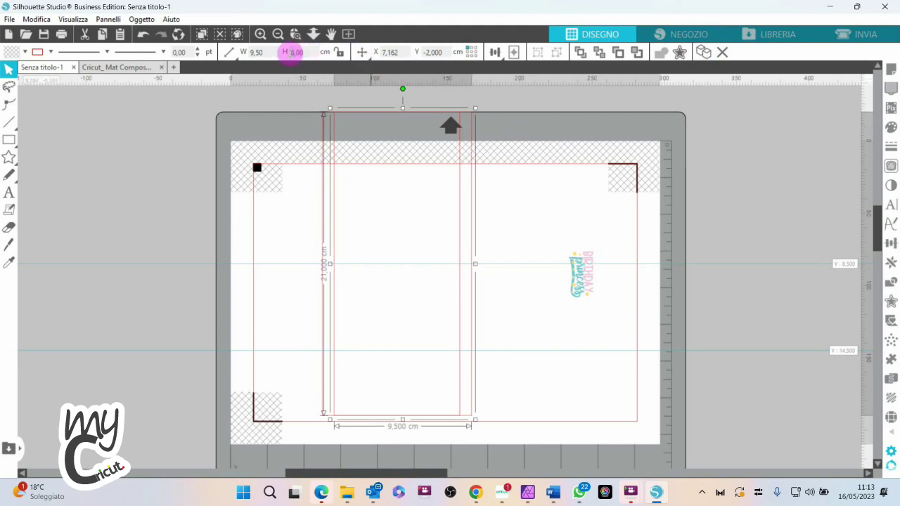
type("8")
key("Return")
left_click_drag(372, 207, 365, 304)
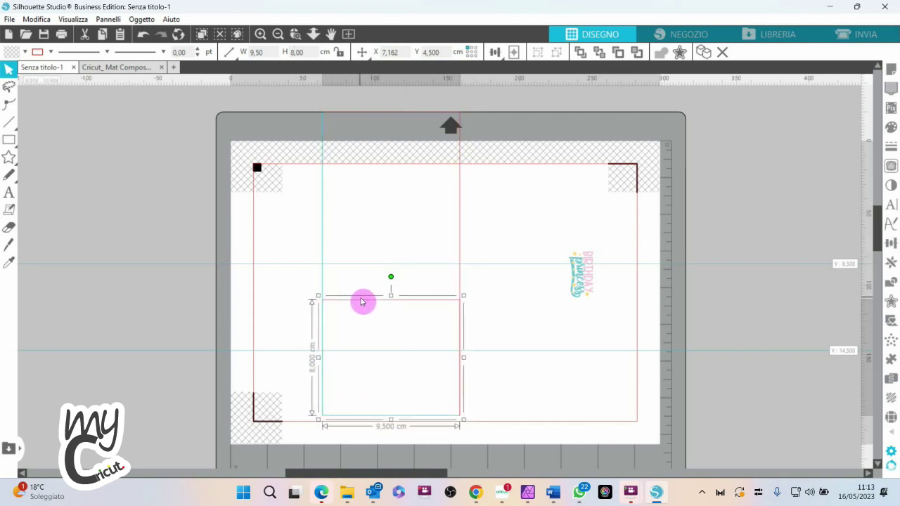
left_click_drag(476, 350, 477, 304)
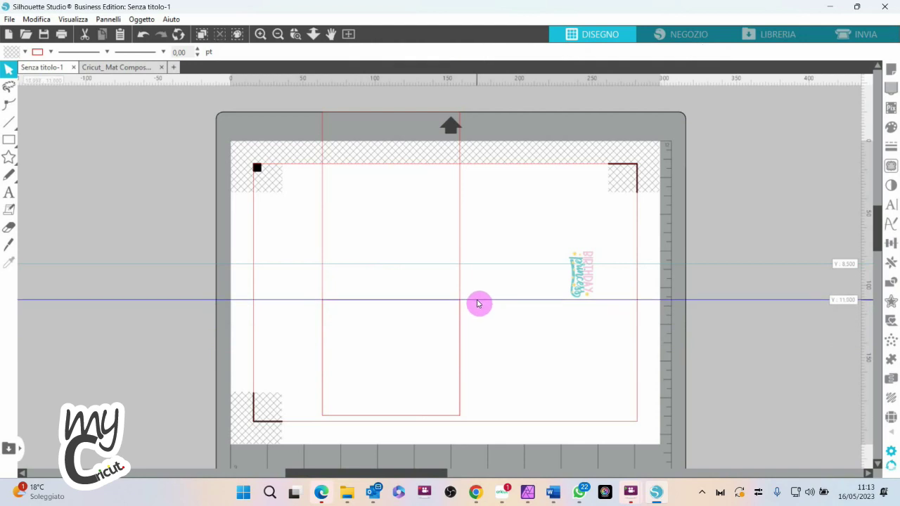
Step: Duplicate the 8 cm panel directly above as a 7.00 cm high panel resting on it, and move the upper guide to Y 4.000
left_click(435, 341)
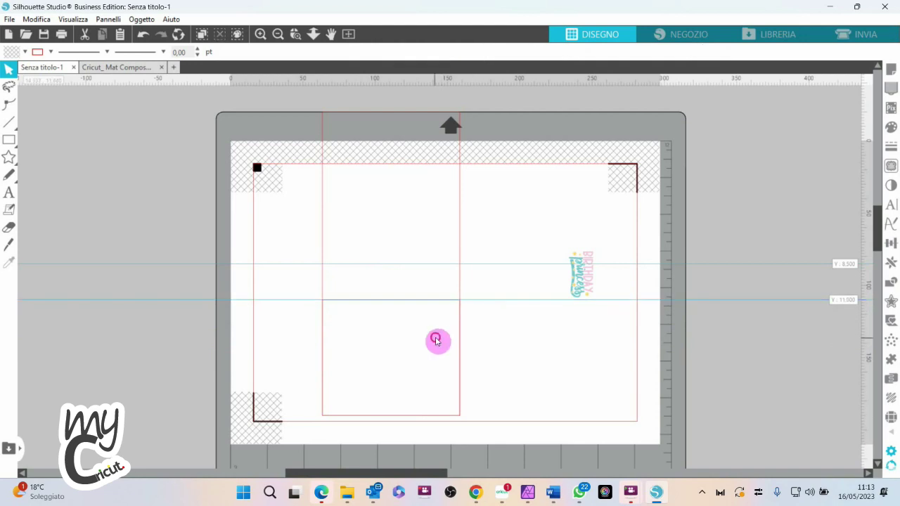
left_click(460, 343)
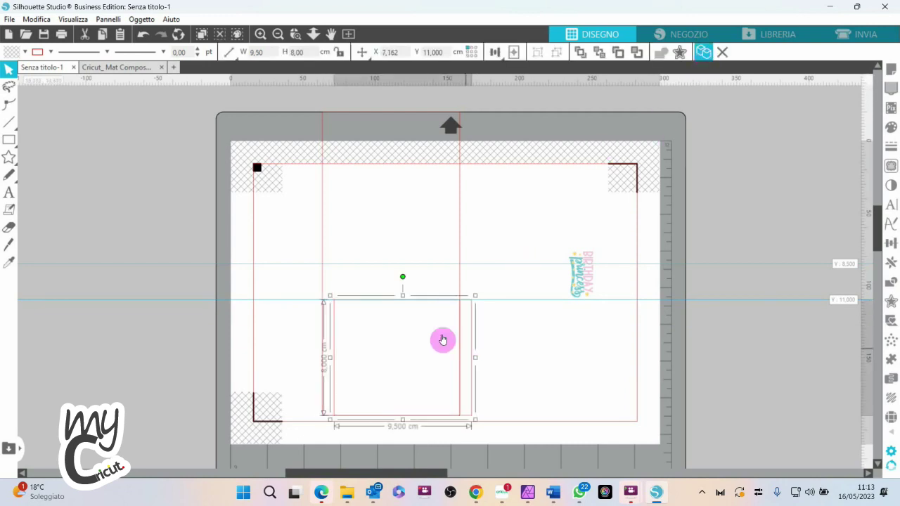
left_click_drag(470, 377, 461, 241)
left_click(293, 53)
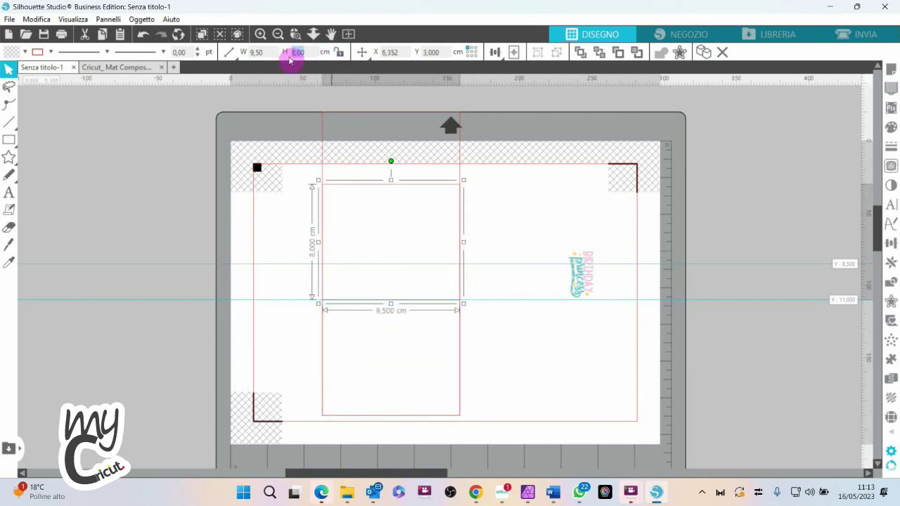
type("7,00")
key("Return")
left_click(484, 231)
left_click_drag(452, 197, 447, 202)
left_click_drag(498, 264, 492, 204)
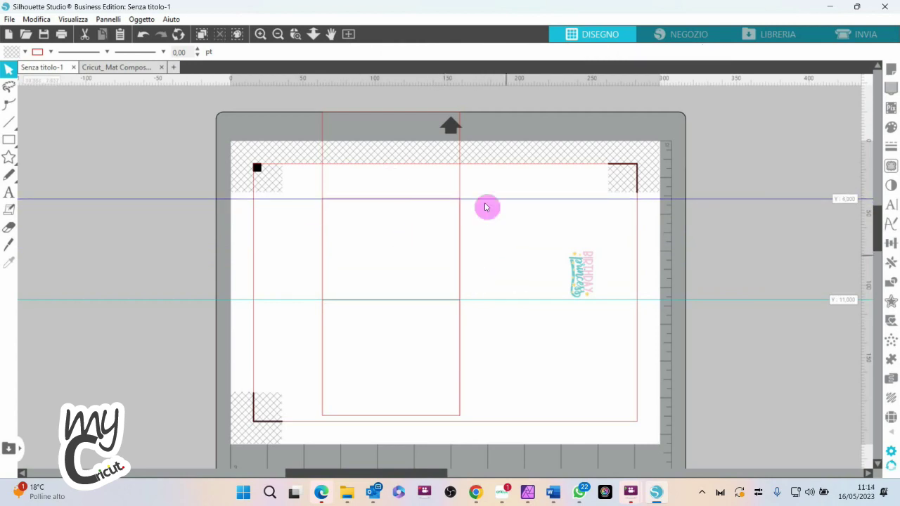
Step: Move the Birthday Princess design into the 7 cm panel and enlarge it to about 2.35 × 4.41 cm
left_click(583, 276)
left_click_drag(586, 279, 448, 290)
left_click_drag(424, 253, 417, 246)
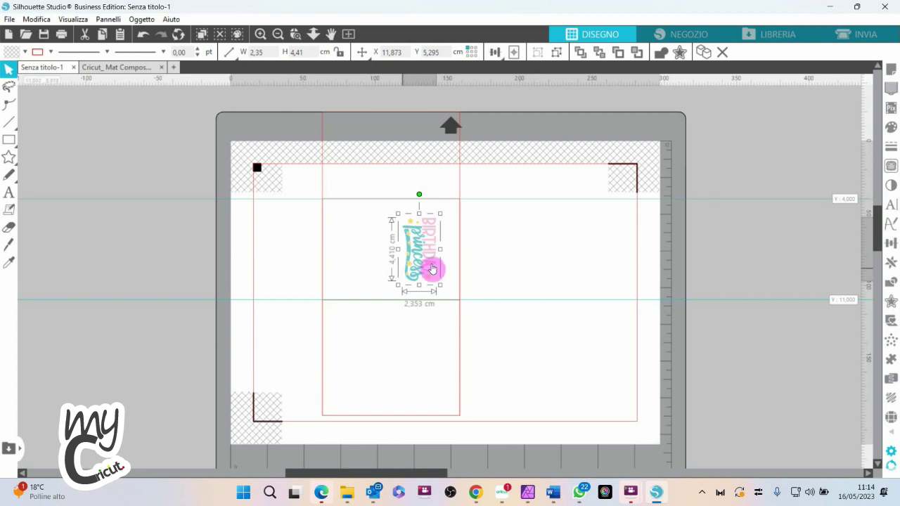
left_click_drag(419, 249, 419, 247)
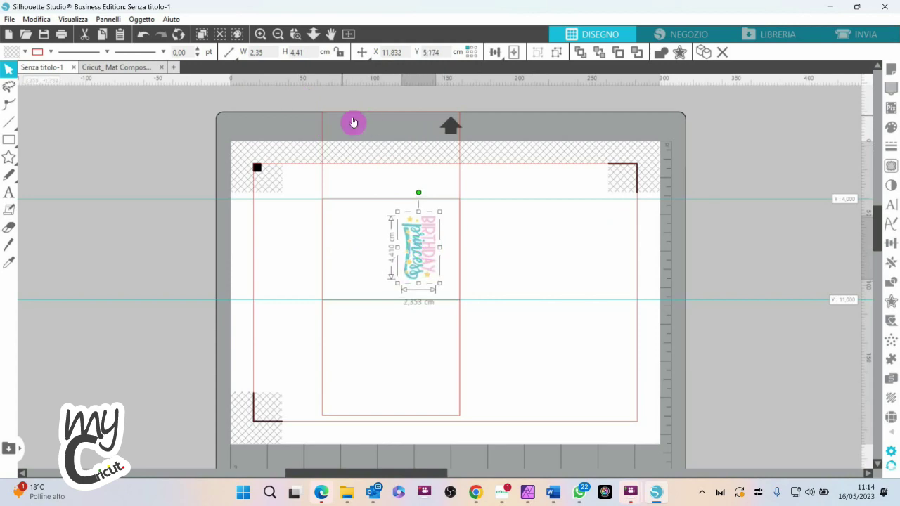
Step: Group the tall rectangle, both inner panels and the Birthday Princess design into one object
left_click_drag(312, 102, 490, 457)
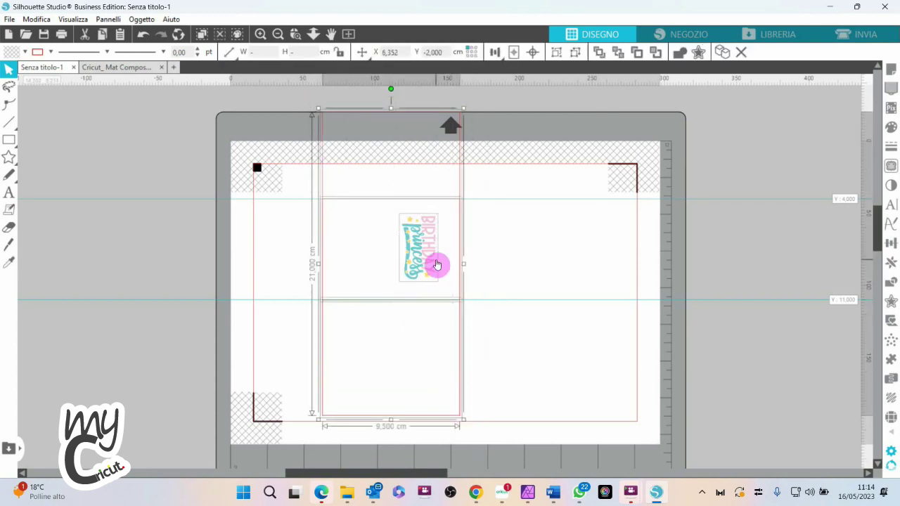
right_click(416, 205)
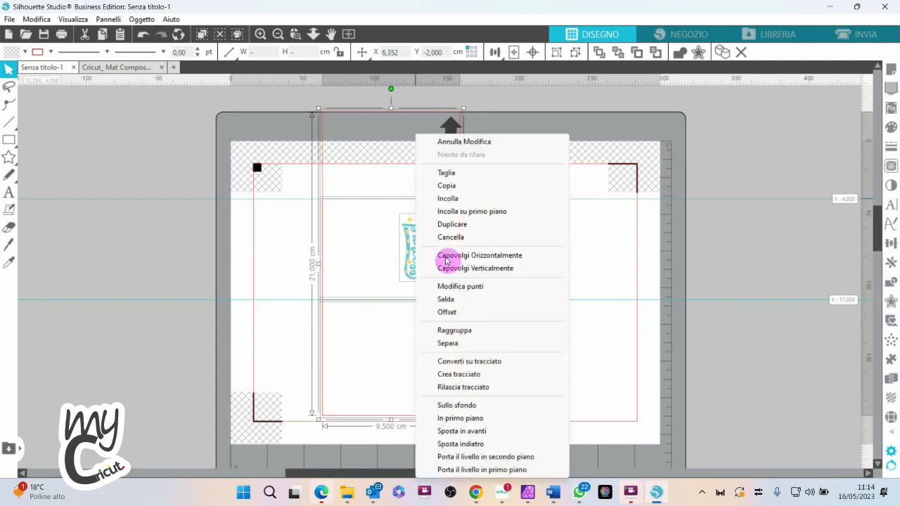
left_click(480, 330)
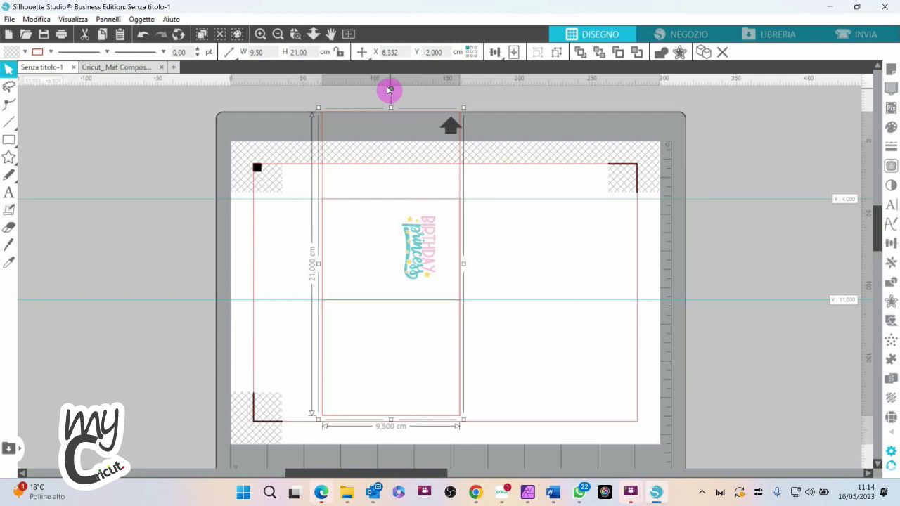
Step: Rotate the grouped template 90° clockwise, place it within the print area, and remove both horizontal guides from the page
left_click_drag(390, 89, 518, 267)
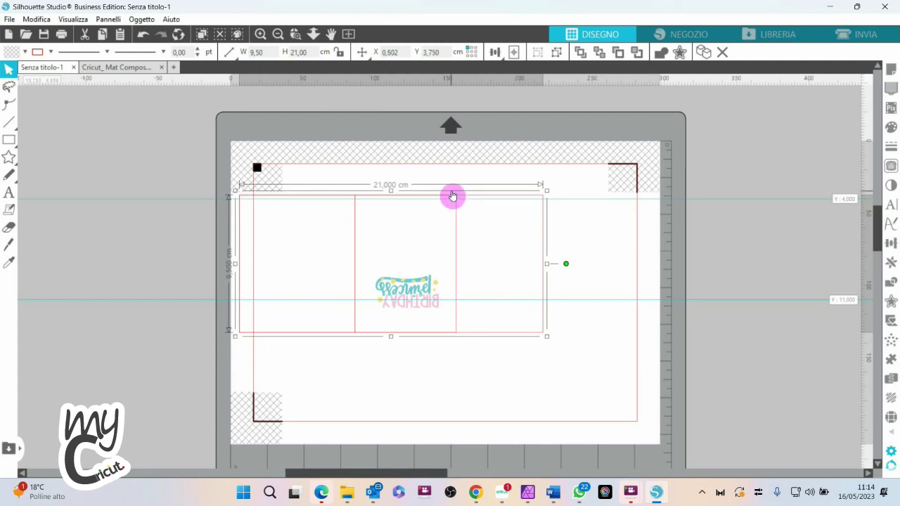
left_click_drag(452, 196, 492, 88)
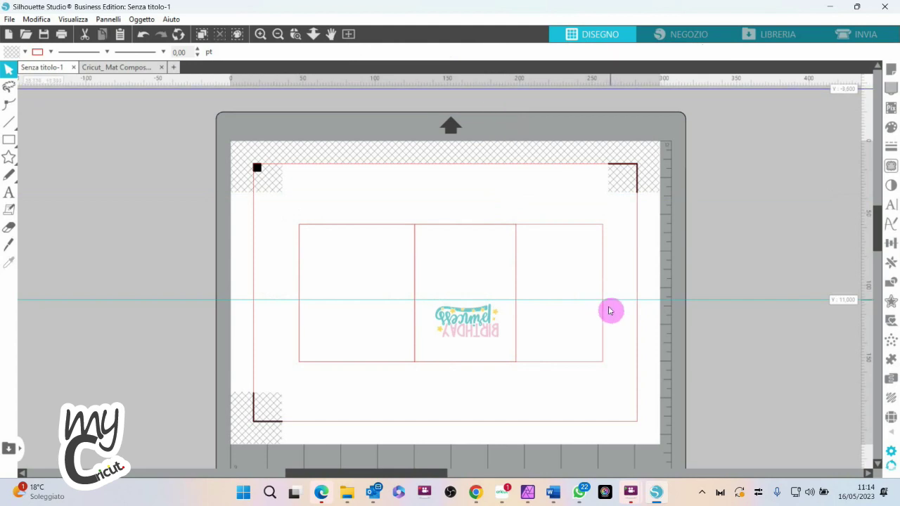
left_click_drag(611, 301, 633, 482)
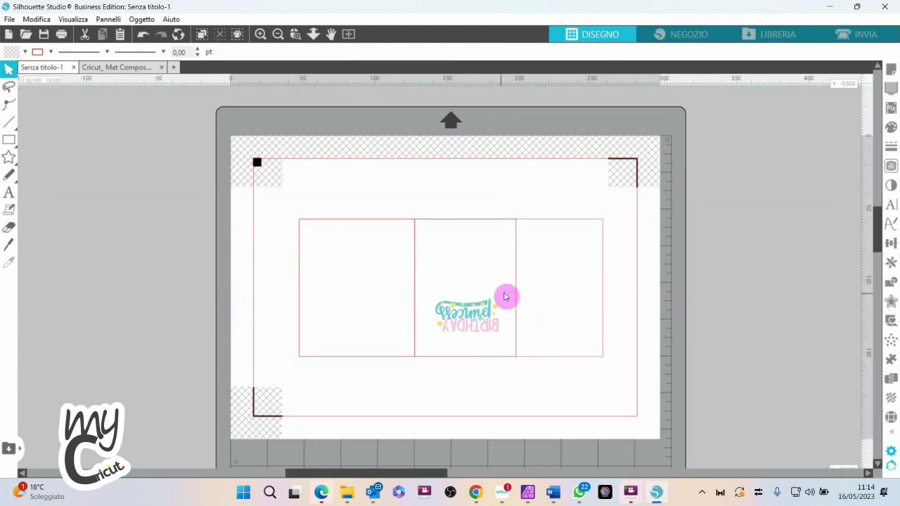
Step: Shift the grouped template slightly left to about X 3.965, Y 5.776 cm and set its send action to Non Ritagliare
left_click(452, 223)
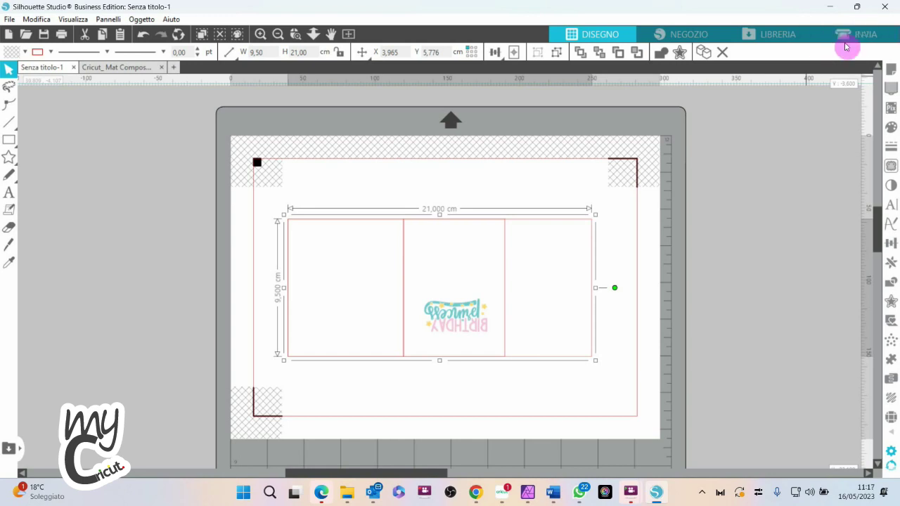
left_click(844, 40)
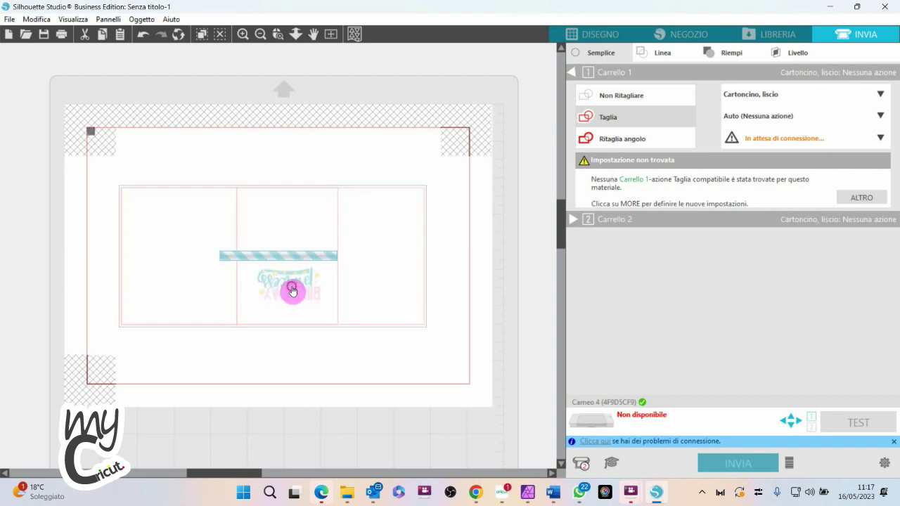
left_click(595, 99)
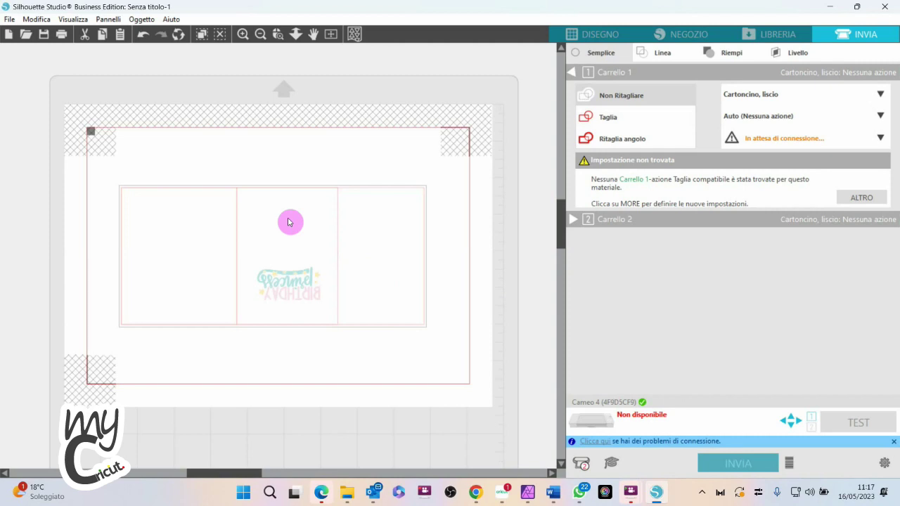
Step: Return to the design view and ungroup the template into its separate rectangles and the Birthday Princess design
left_click(582, 35)
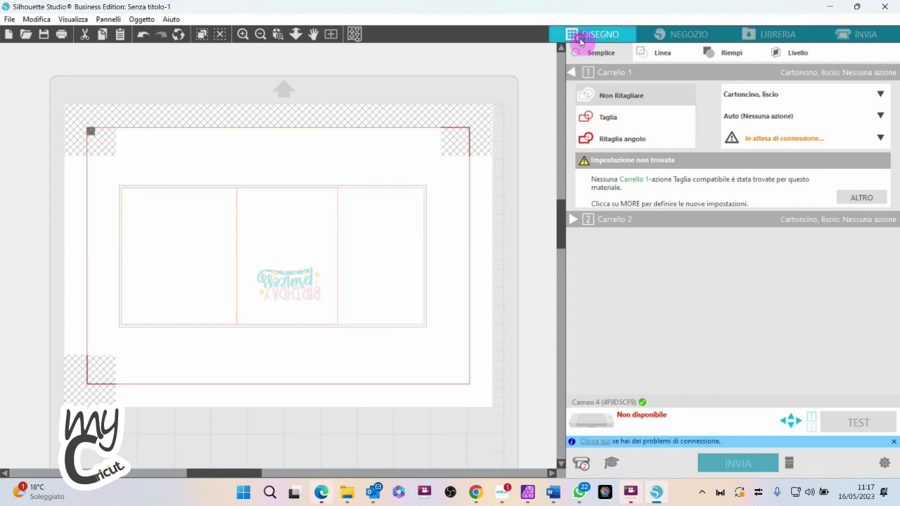
right_click(486, 220)
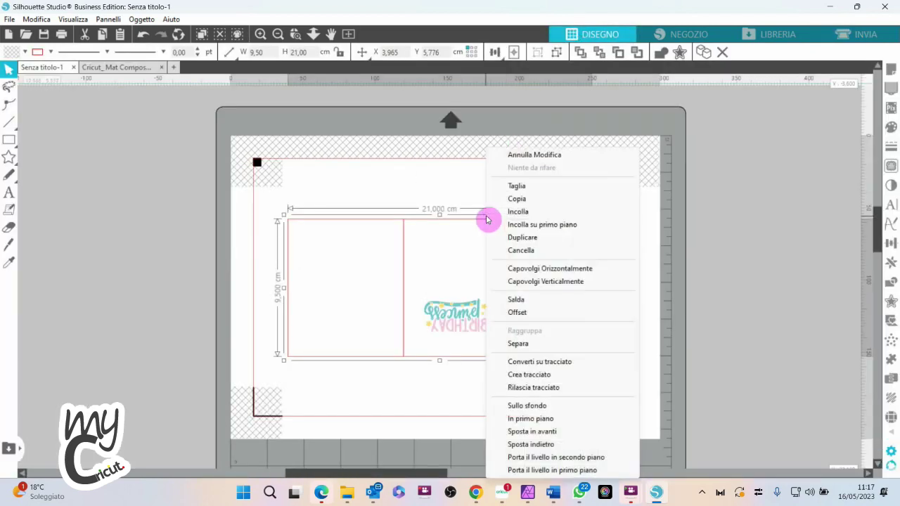
left_click(515, 343)
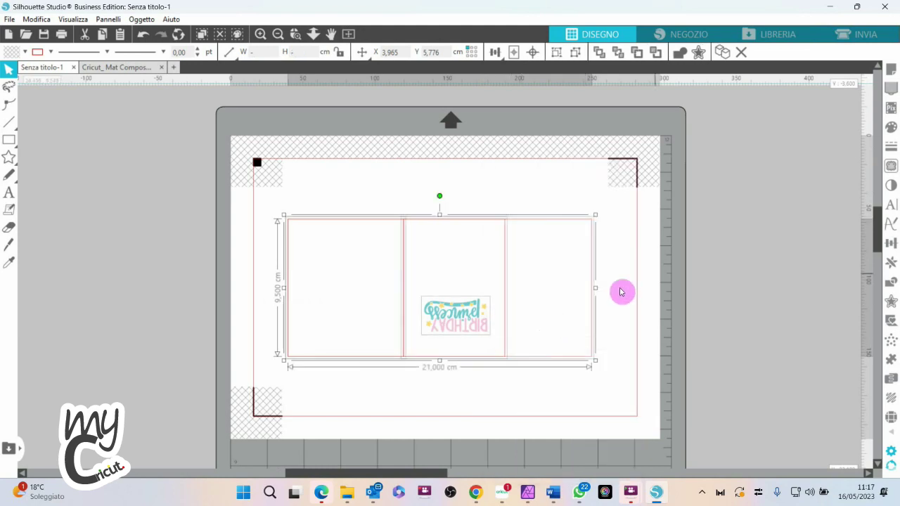
left_click(701, 255)
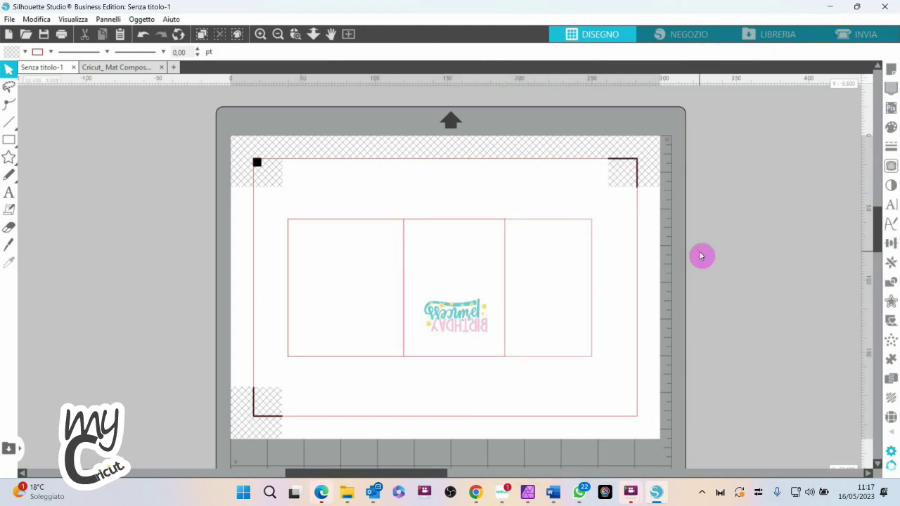
Step: In the send setup, set the outer 21 cm rectangle to Taglia and check the cut action of the design and middle panel
left_click(859, 34)
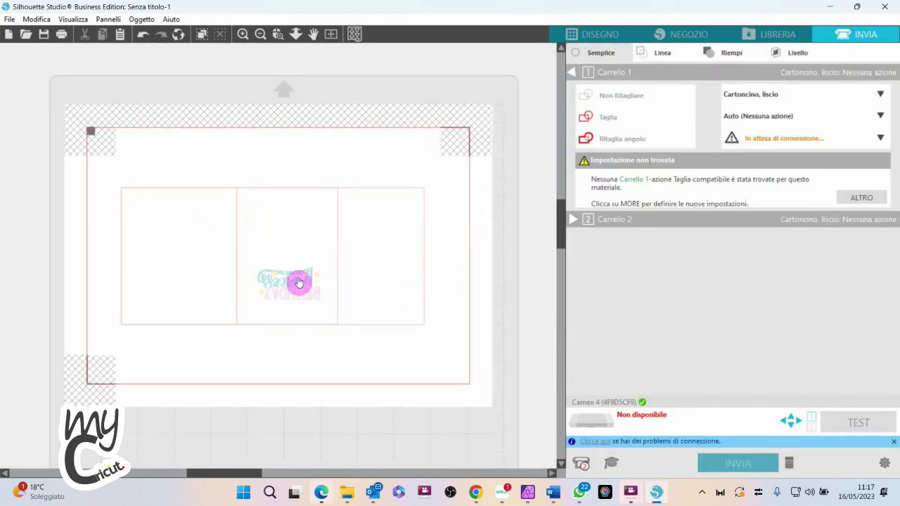
left_click(300, 324)
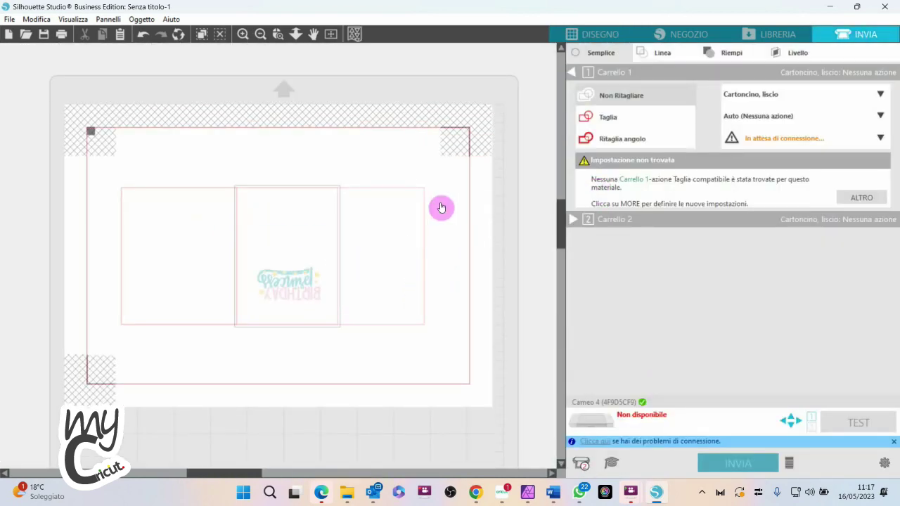
key("ctrl+a")
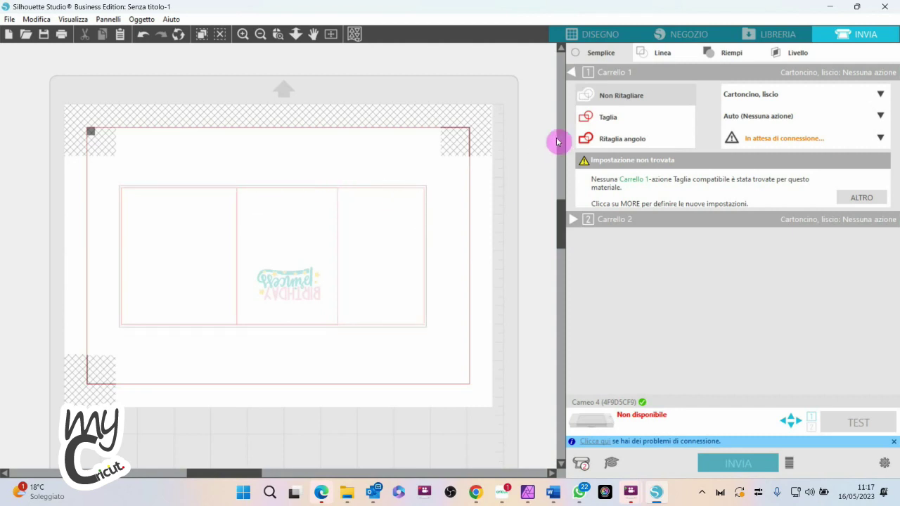
left_click(583, 120)
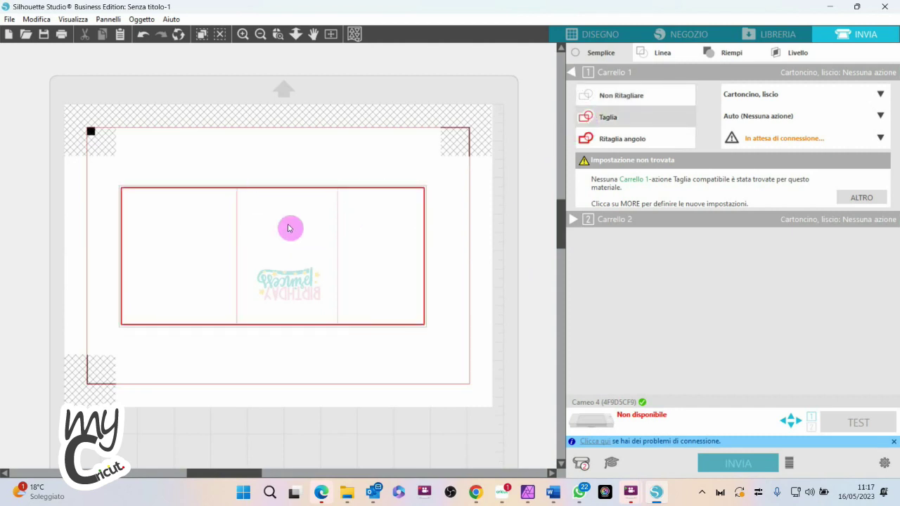
left_click(298, 291)
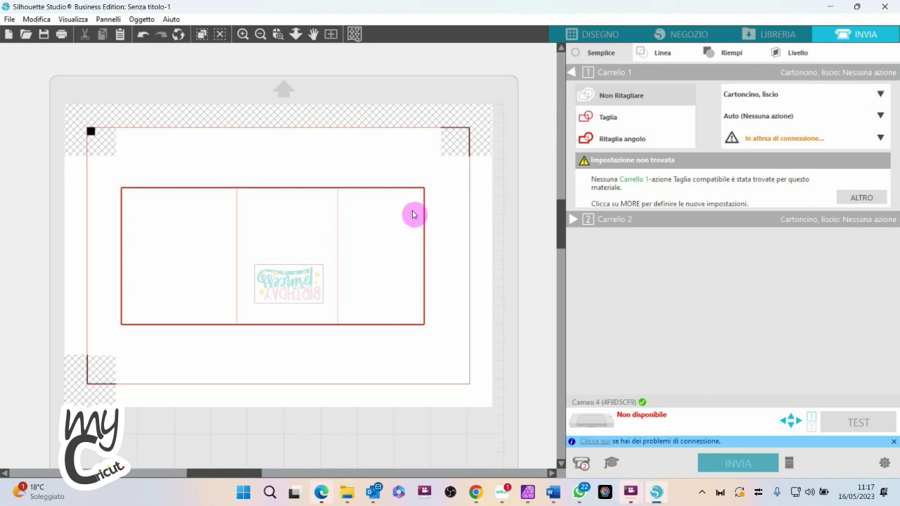
left_click(339, 239)
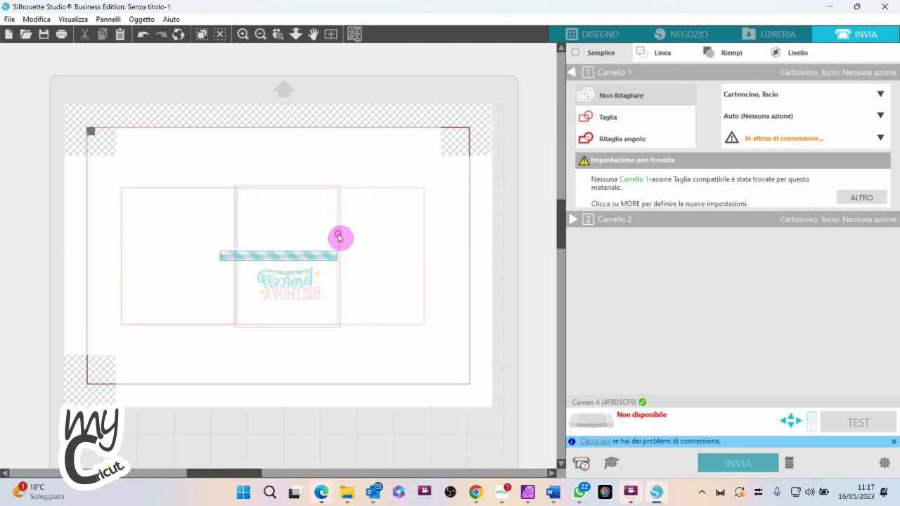
Step: Back in the design view, delete the 7 cm and 8 cm inner panels, keeping the outer rectangle and the Birthday Princess design
left_click(598, 35)
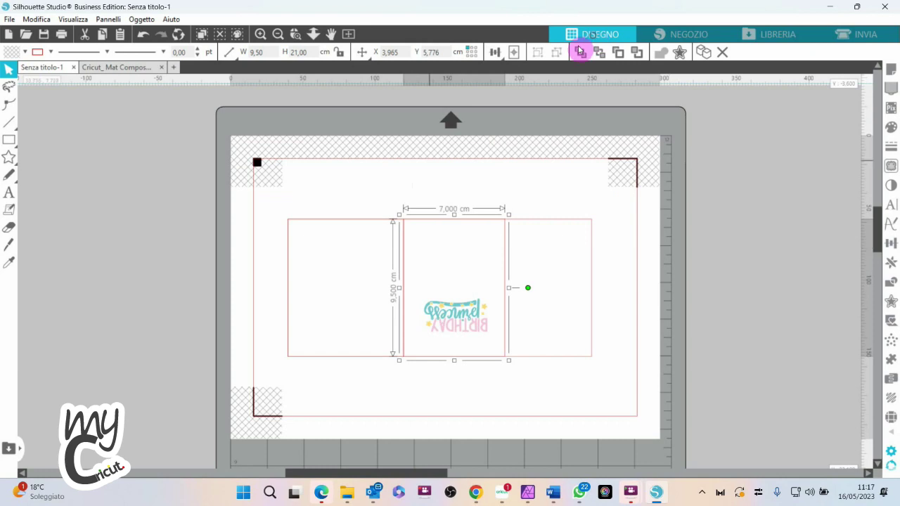
left_click(422, 192)
left_click(402, 261)
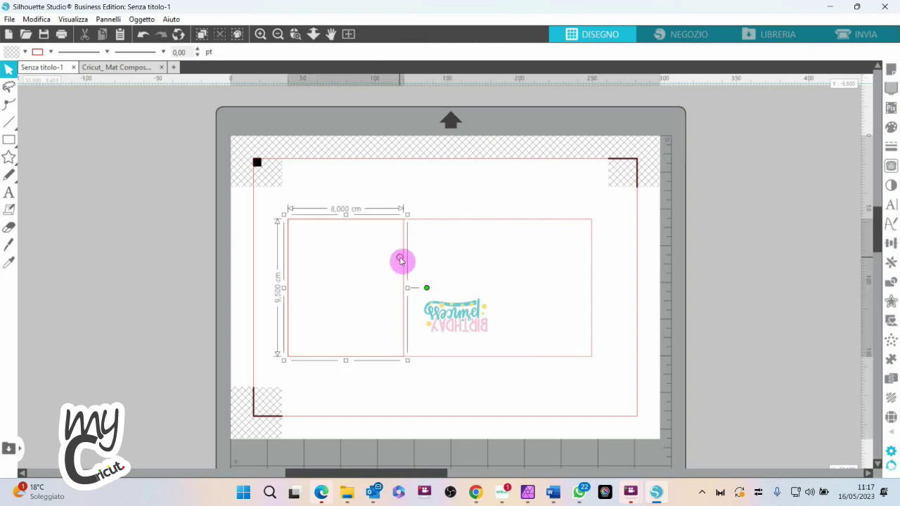
key("Delete")
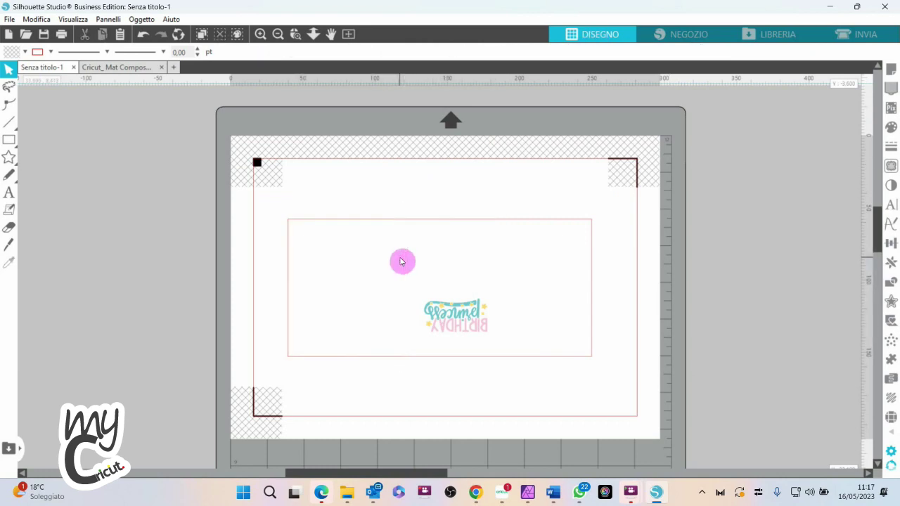
Step: Examine the list of available cutting materials for Carrello 1 in the send setup
left_click(846, 34)
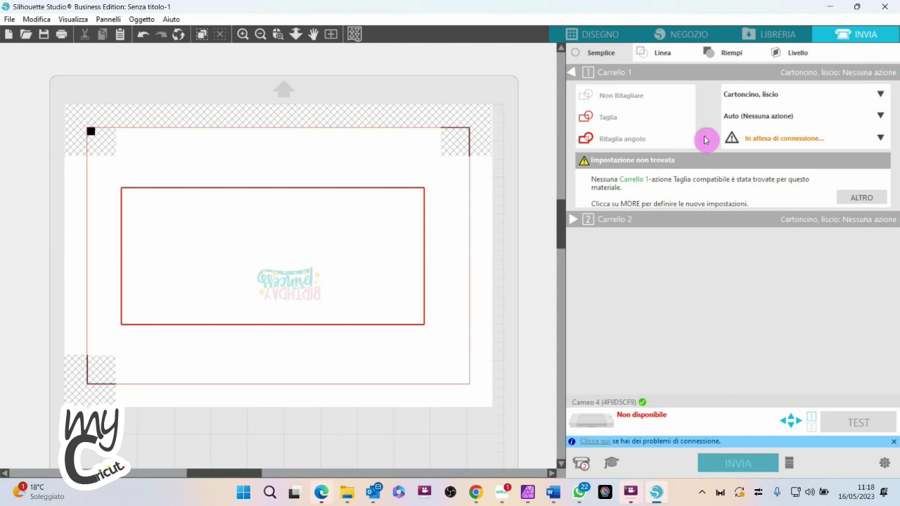
left_click(882, 94)
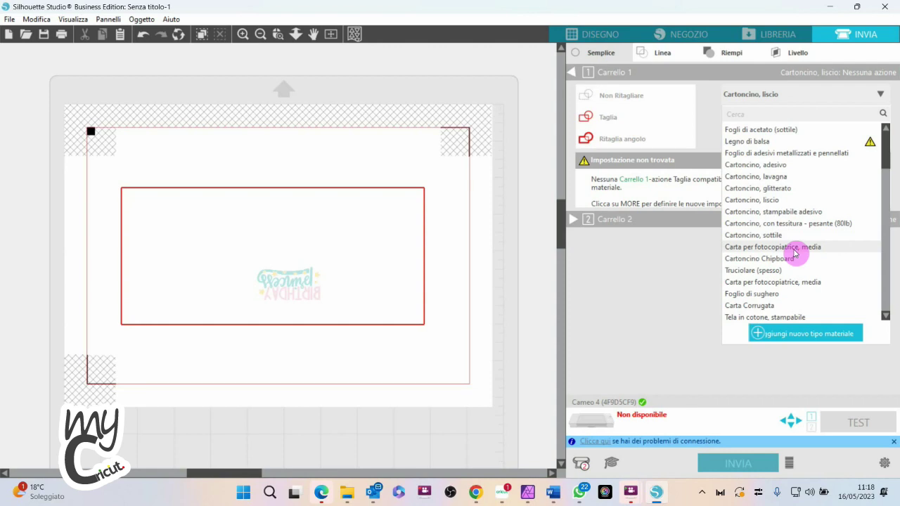
scroll(796, 253, "down", 2)
scroll(796, 253, "down", 1)
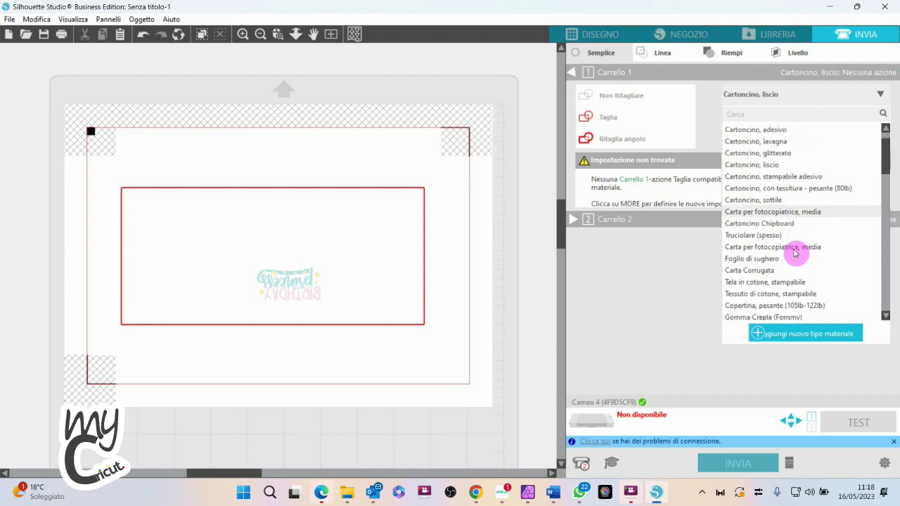
scroll(796, 253, "down", 1)
scroll(796, 253, "up", 1)
scroll(796, 253, "down", 2)
scroll(796, 251, "up", 2)
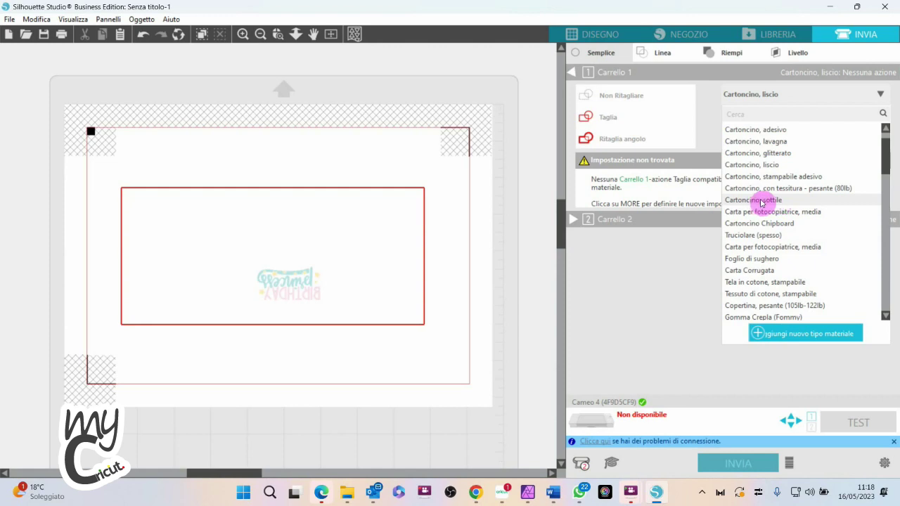
scroll(762, 203, "down", 5)
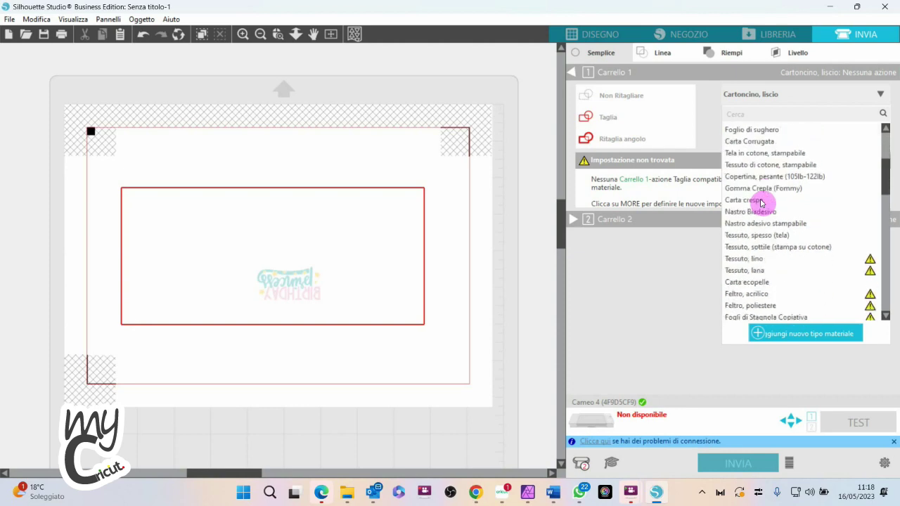
scroll(762, 203, "down", 5)
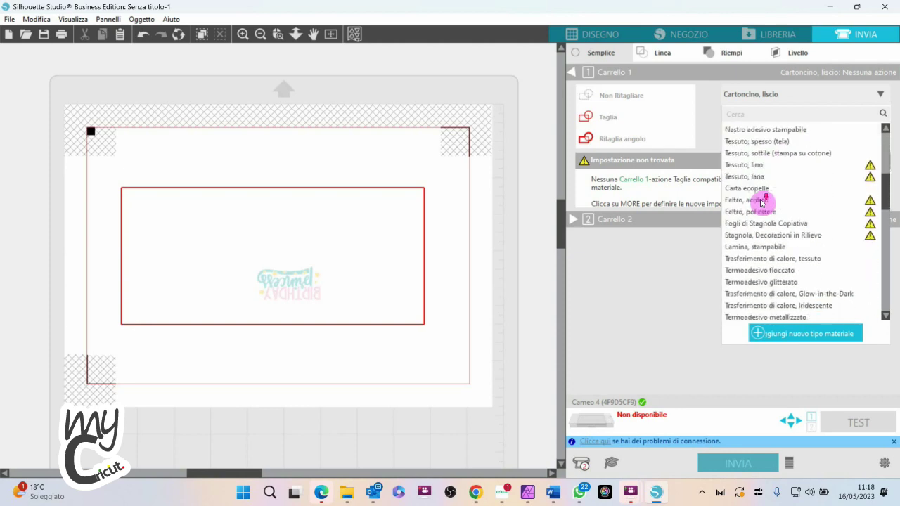
scroll(763, 202, "down", 4)
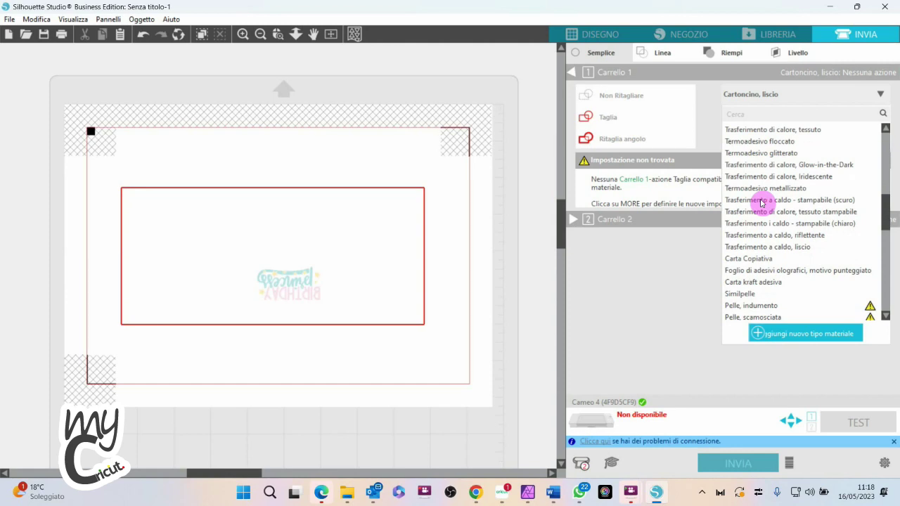
scroll(762, 202, "down", 3)
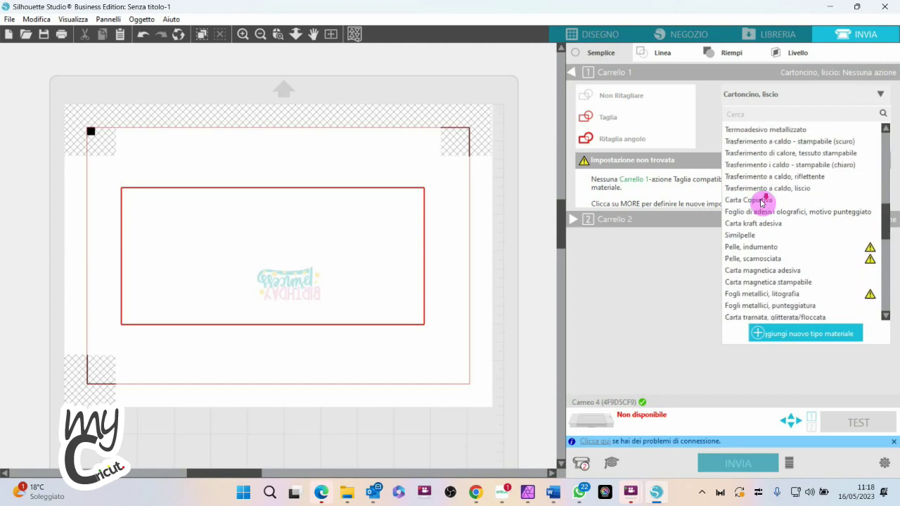
scroll(763, 203, "down", 4)
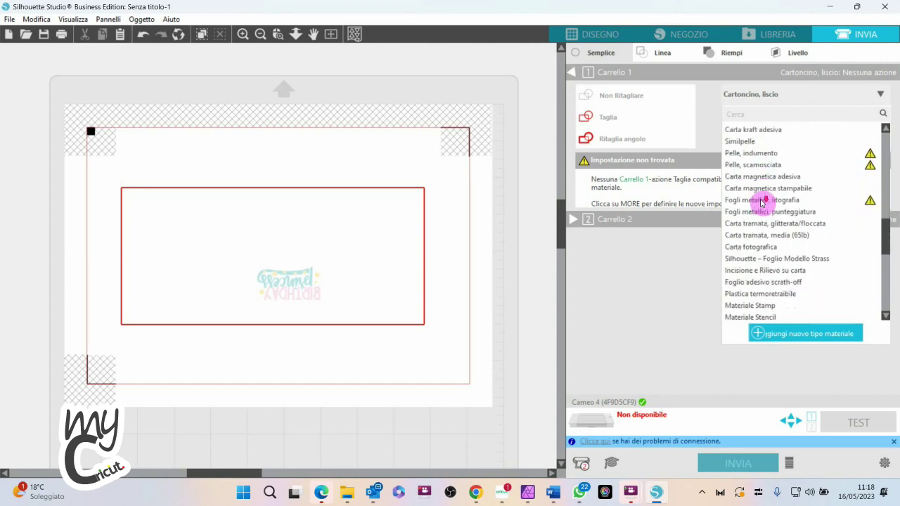
scroll(762, 202, "down", 2)
scroll(762, 202, "down", 3)
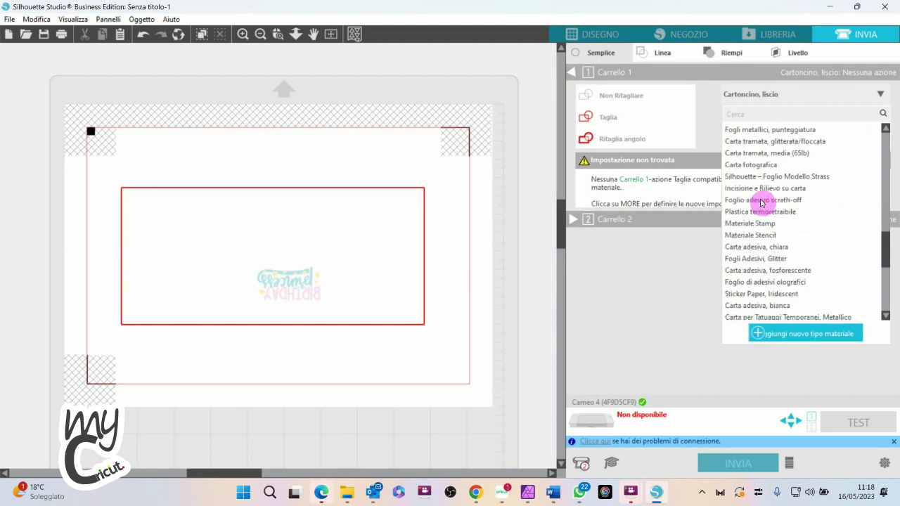
scroll(762, 203, "down", 1)
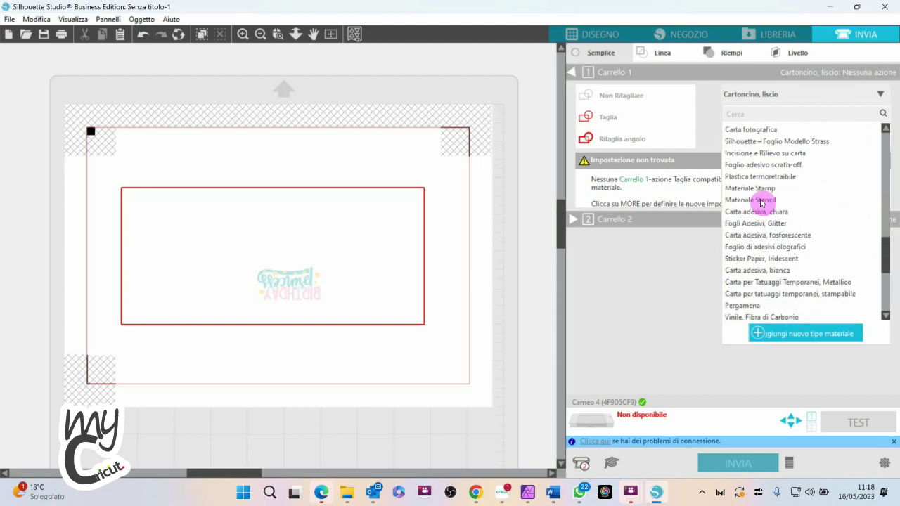
scroll(763, 203, "down", 3)
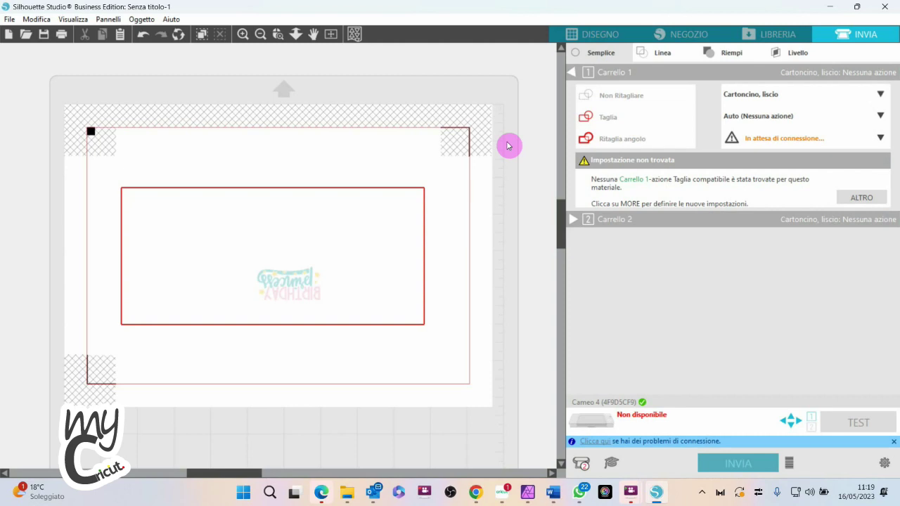
Step: Return to the design view, inspect the print preview of the page with its registration marks, and close it without printing
left_click(589, 37)
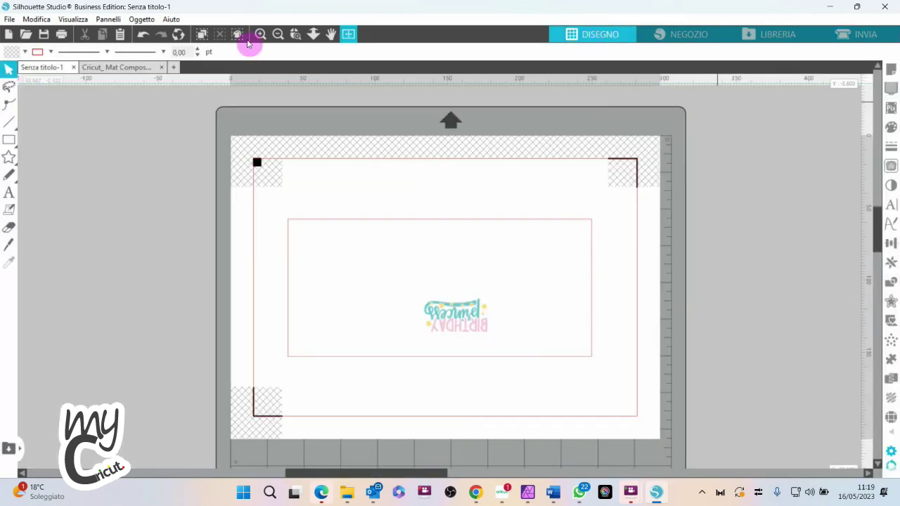
left_click(4, 19)
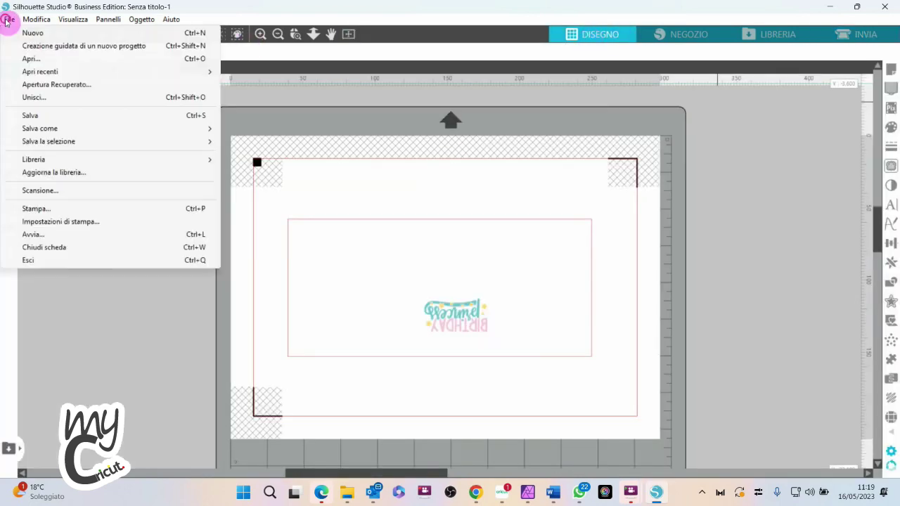
left_click(27, 209)
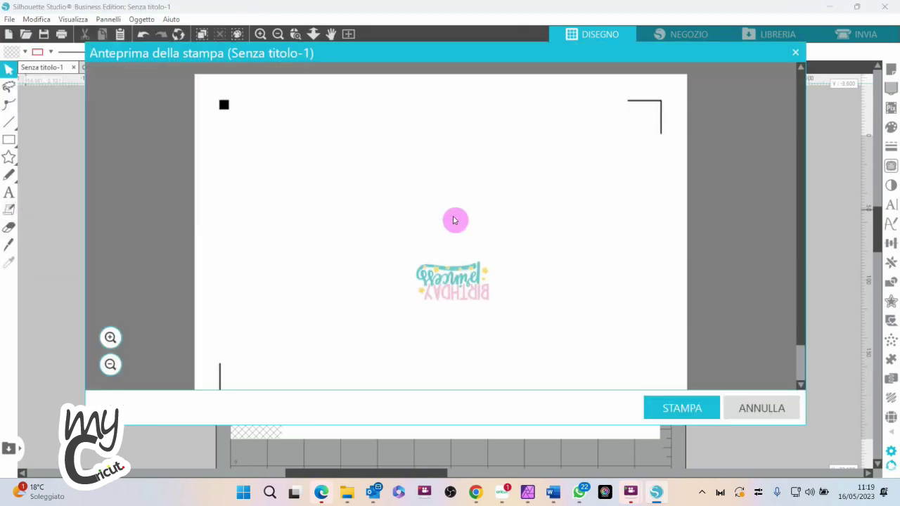
scroll(602, 197, "down", 1)
scroll(602, 198, "up", 1)
scroll(603, 198, "down", 1)
scroll(602, 197, "up", 1)
scroll(603, 198, "down", 1)
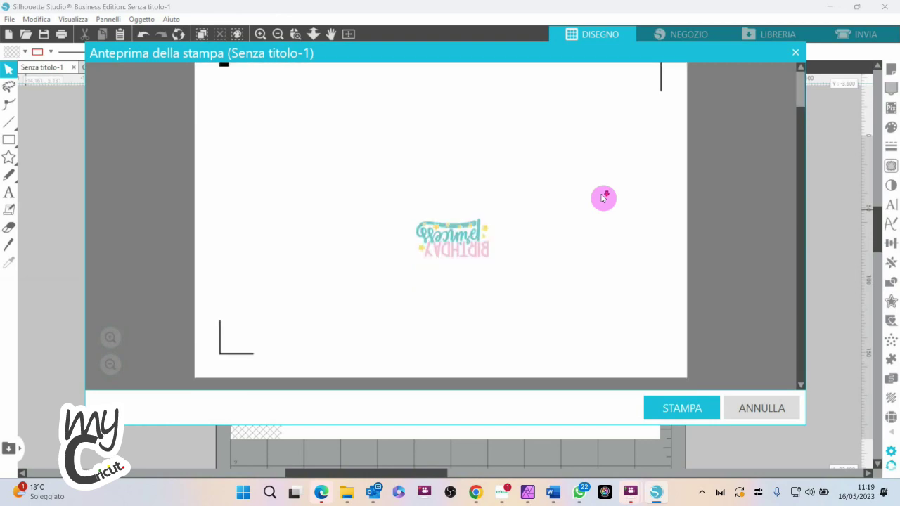
left_click(795, 53)
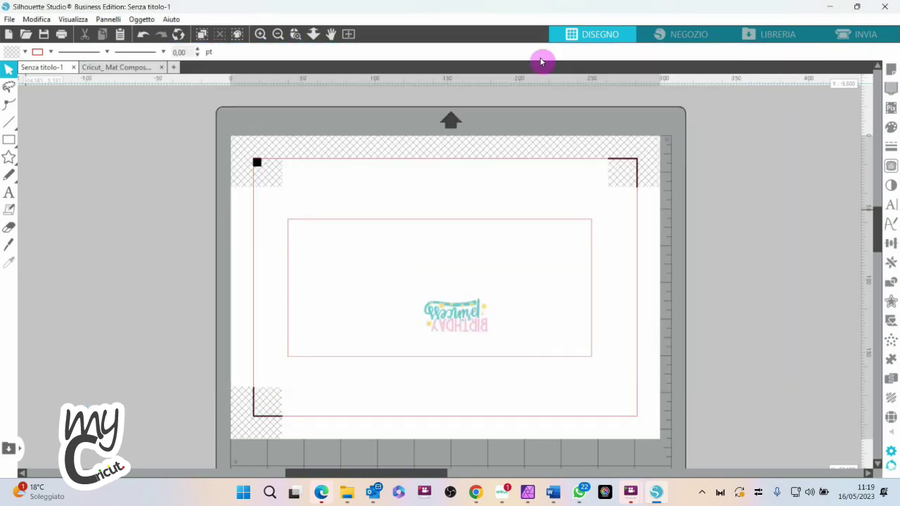
Step: Check the paper formats and orientation in the print page setup, and leave it without changes
left_click(9, 19)
left_click(53, 222)
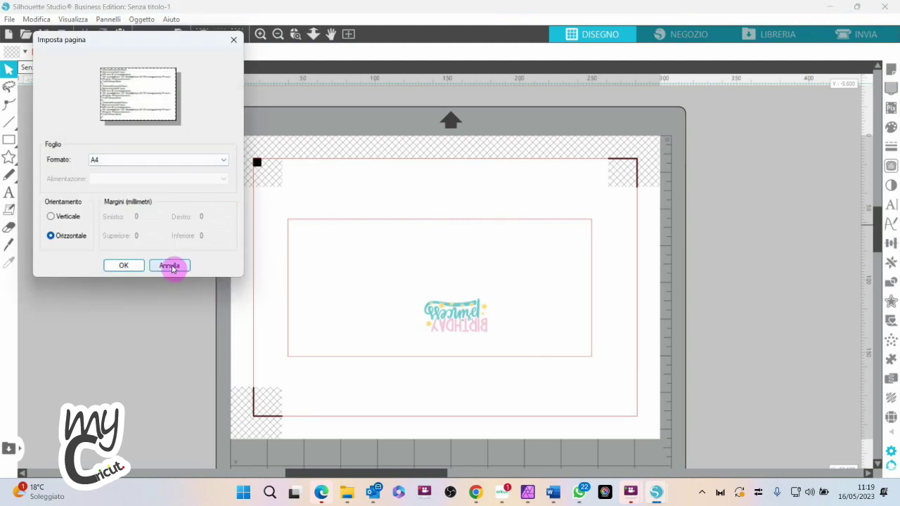
left_click(224, 162)
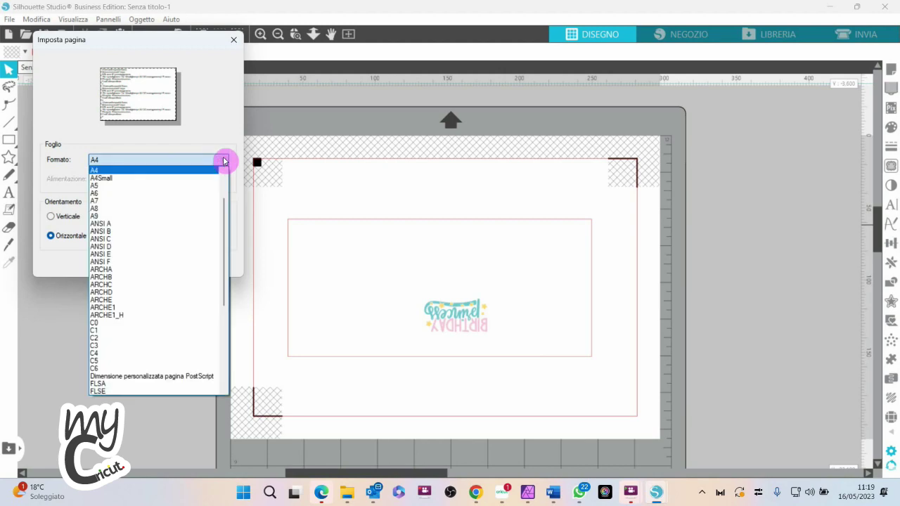
left_click(222, 161)
left_click(167, 267)
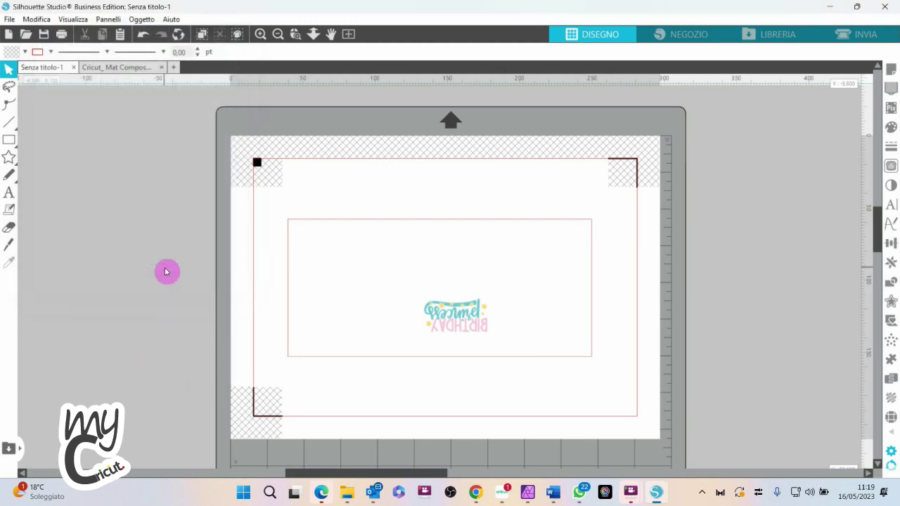